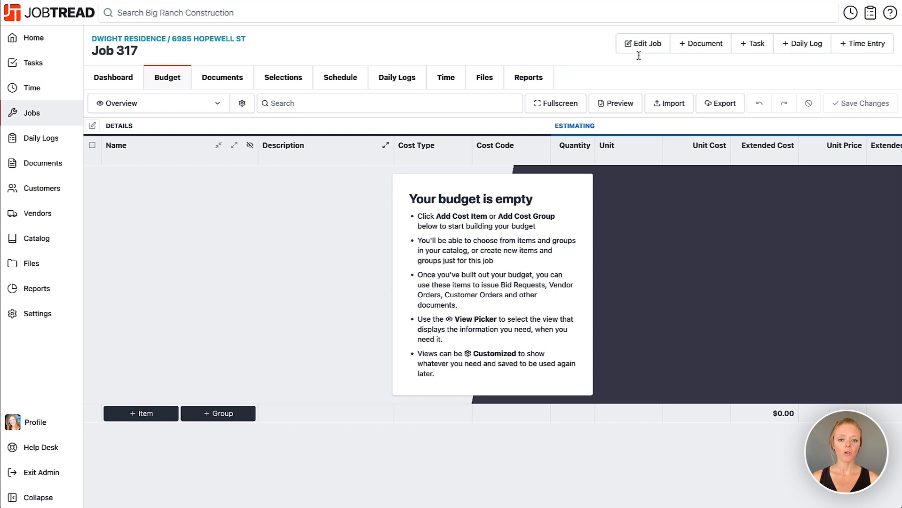
Step: Add a new budget cost item named "Kitchen Island Light Fixture Selection"
click(145, 418)
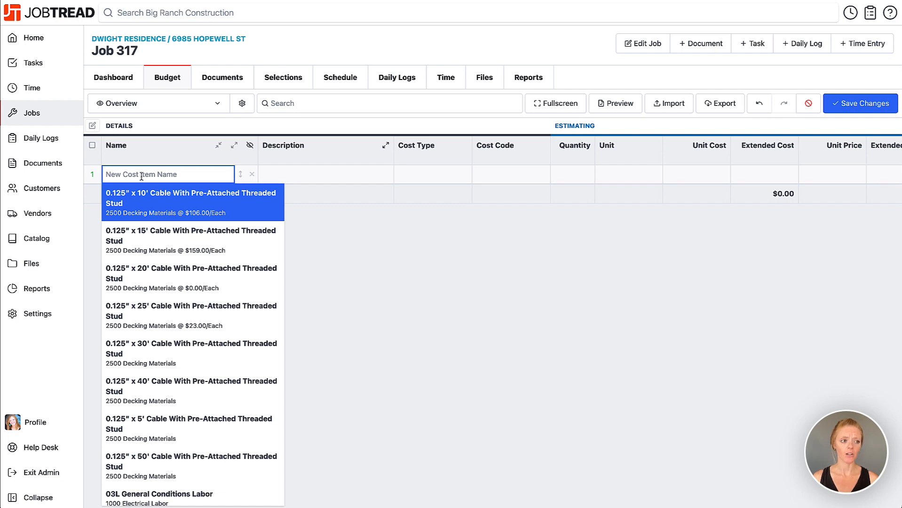
text(Kitchen)
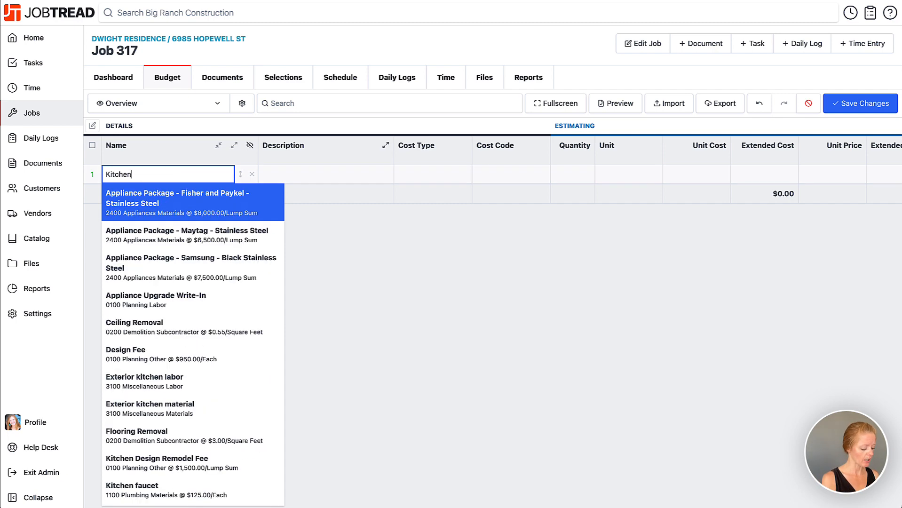
text( Island Li)
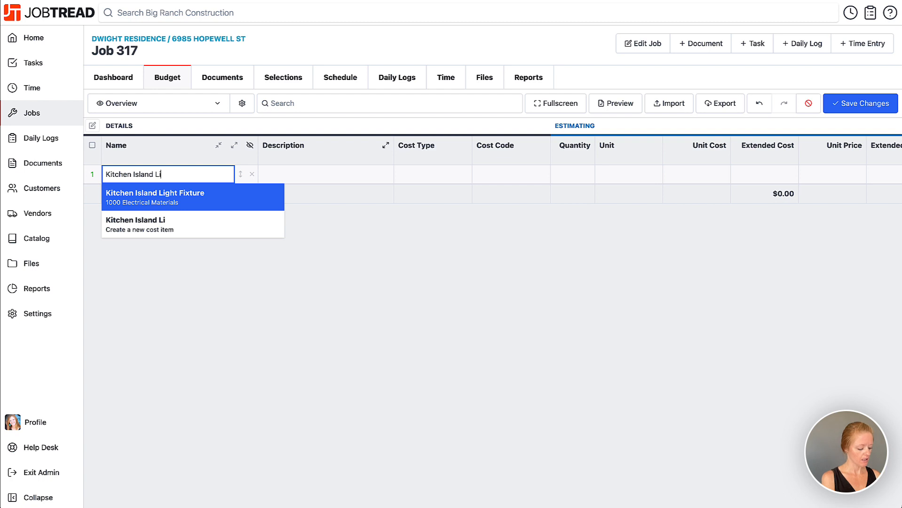
text(ght Fixture )
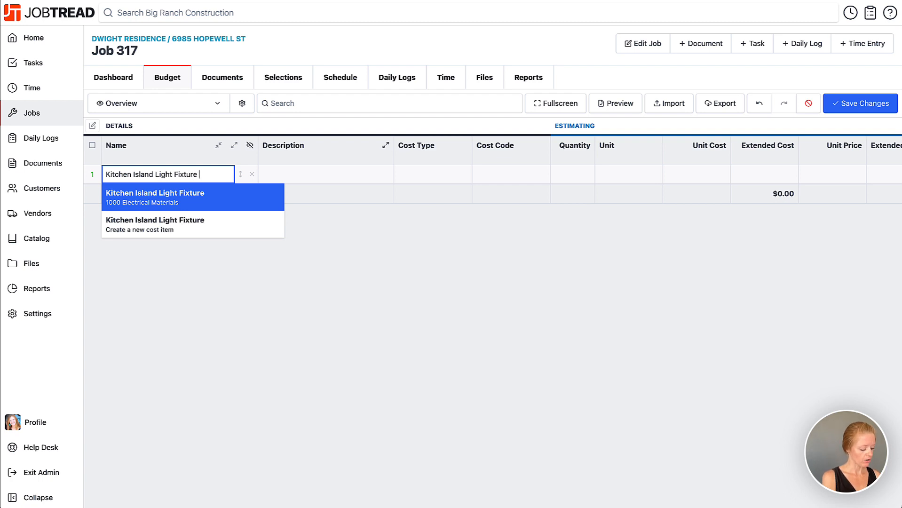
text(Selection)
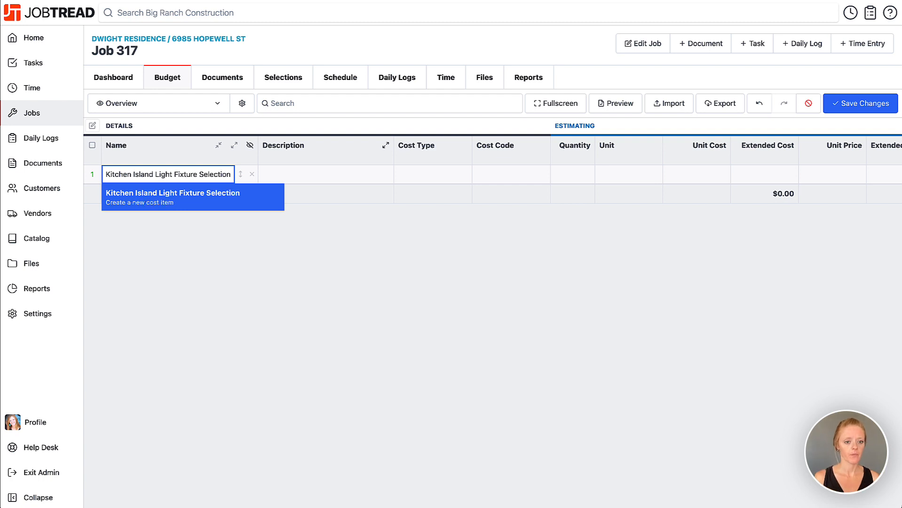
click(151, 201)
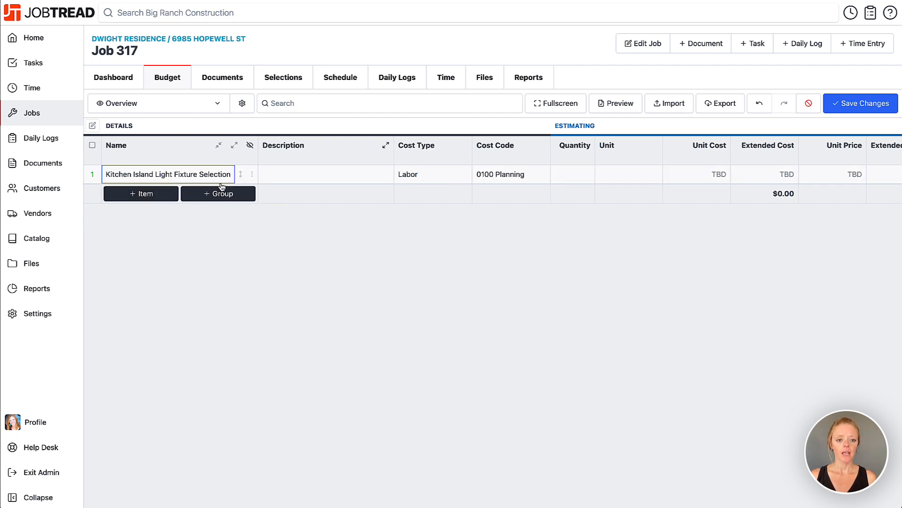
Step: Open the item's details, enable Allows Customer Write-In with Cost Depends on Customer Input on, and close the details panel
click(252, 176)
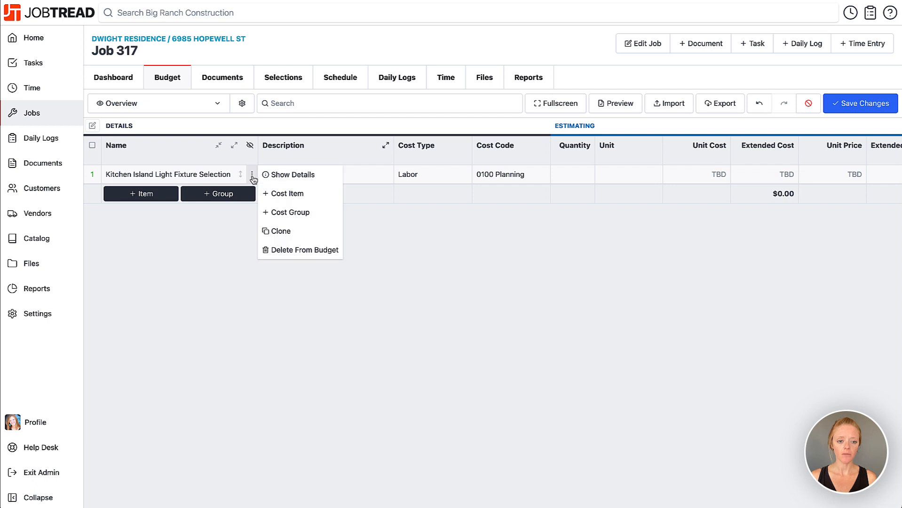
click(283, 176)
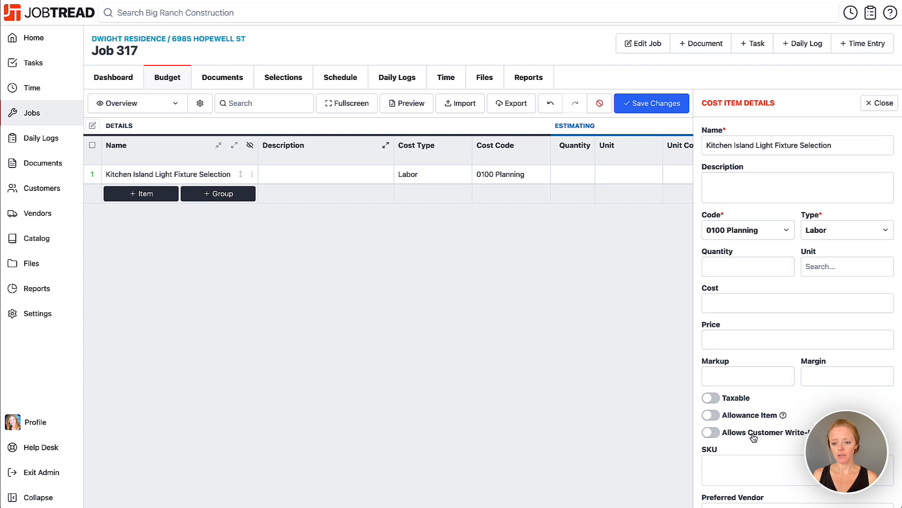
scroll(752, 435, down, 3)
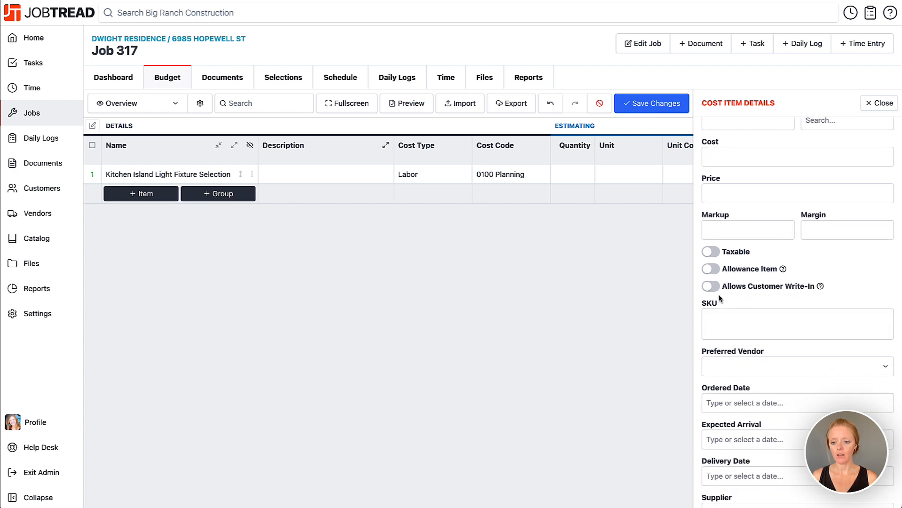
scroll(710, 289, down, 1)
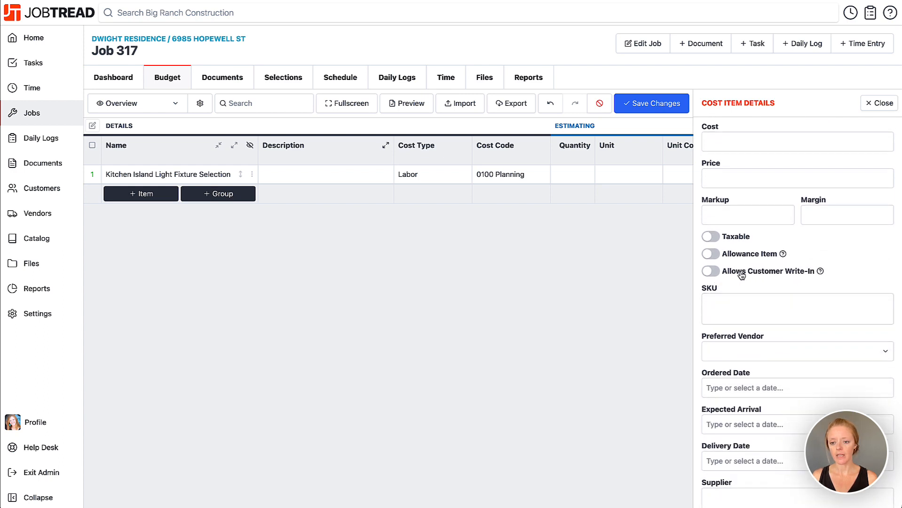
click(709, 272)
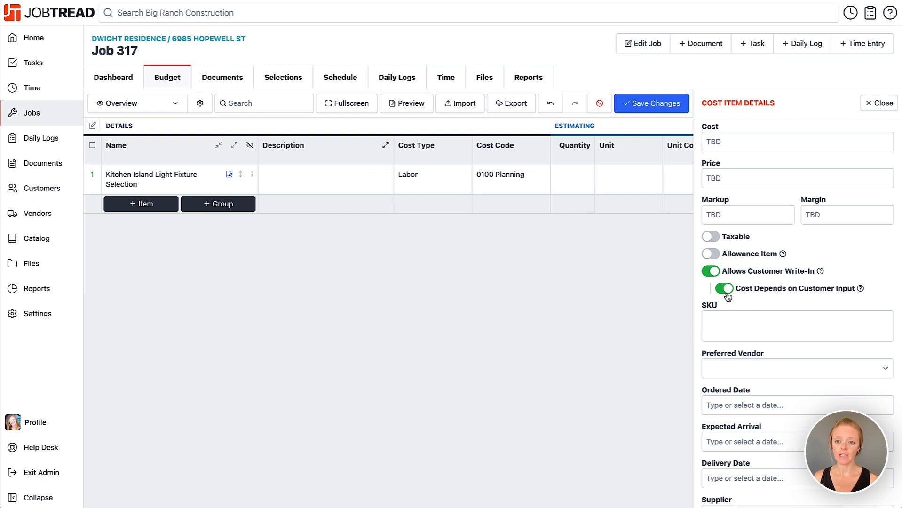
scroll(747, 211, up, 1)
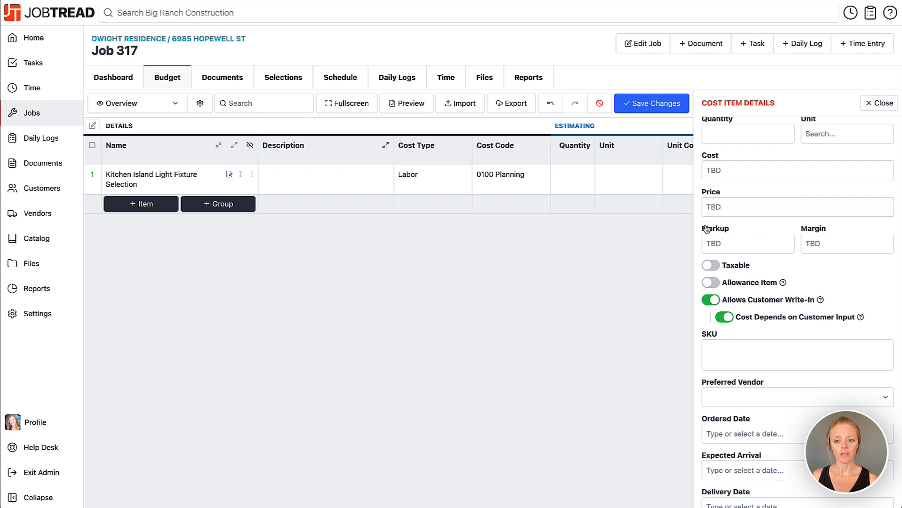
click(725, 319)
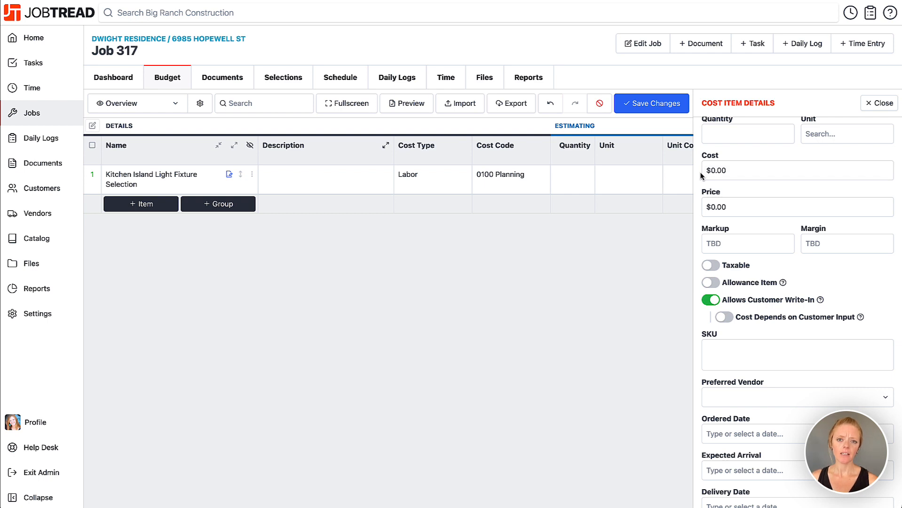
click(726, 319)
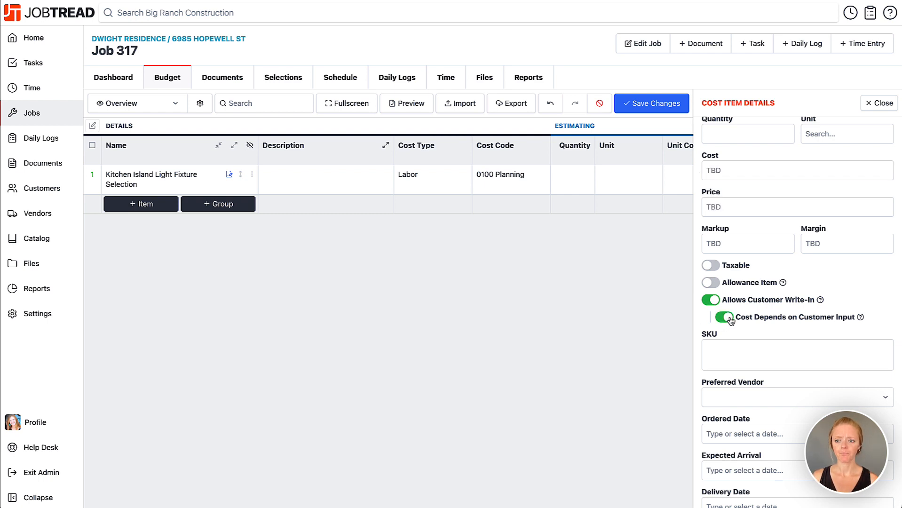
click(883, 104)
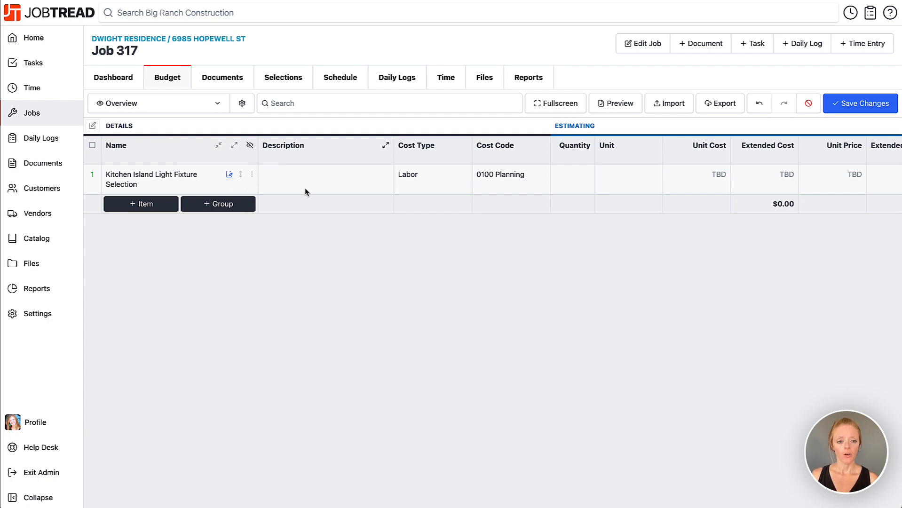
Step: Paste the fixture sourcing instructions with Fixture Name, Color and Link/URL lines into the item's description
click(320, 178)
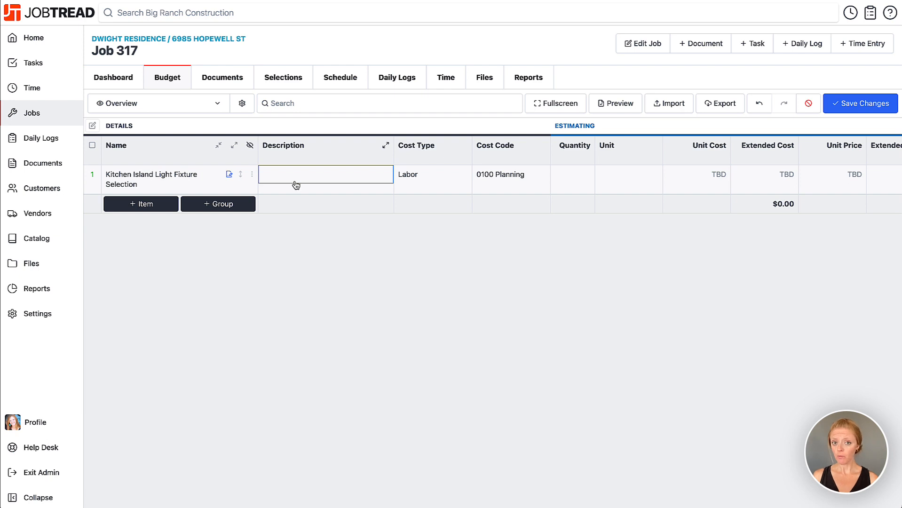
click(296, 183)
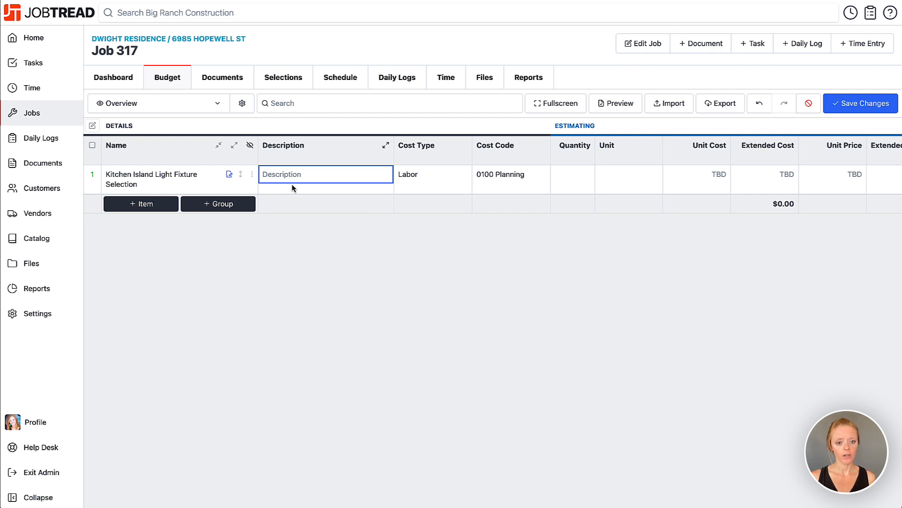
text(Please source your own light fixture that is less than 3 ft. wide. Once you have found it, enter the details below.  Fixture Name: Fixture Color: Fixture Link/URL:)
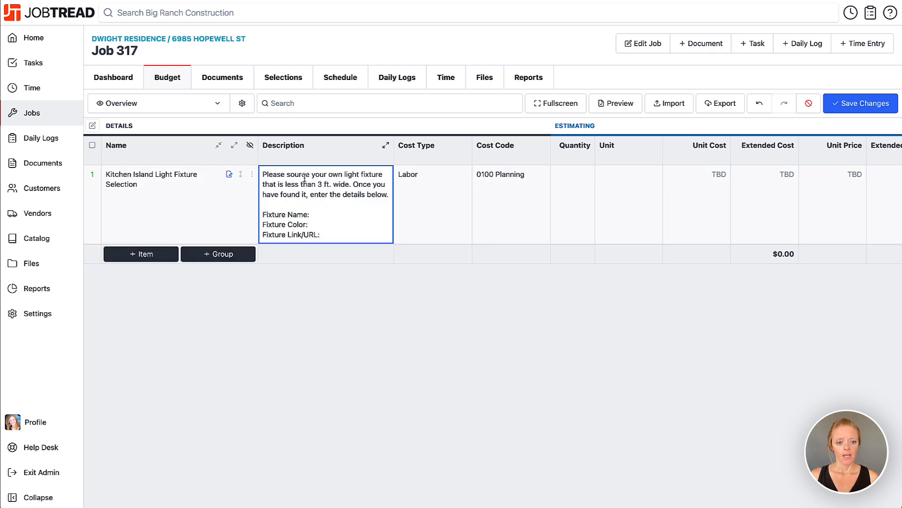
drag(262, 175, 348, 195)
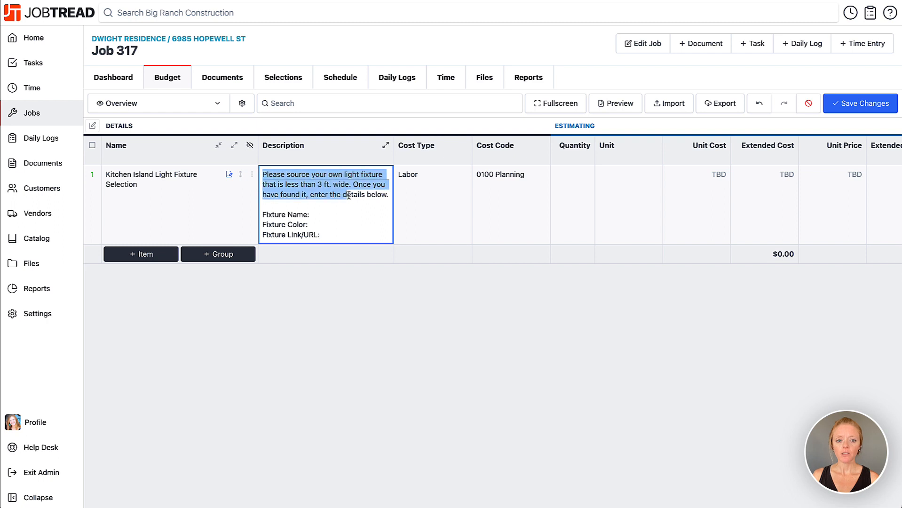
click(348, 195)
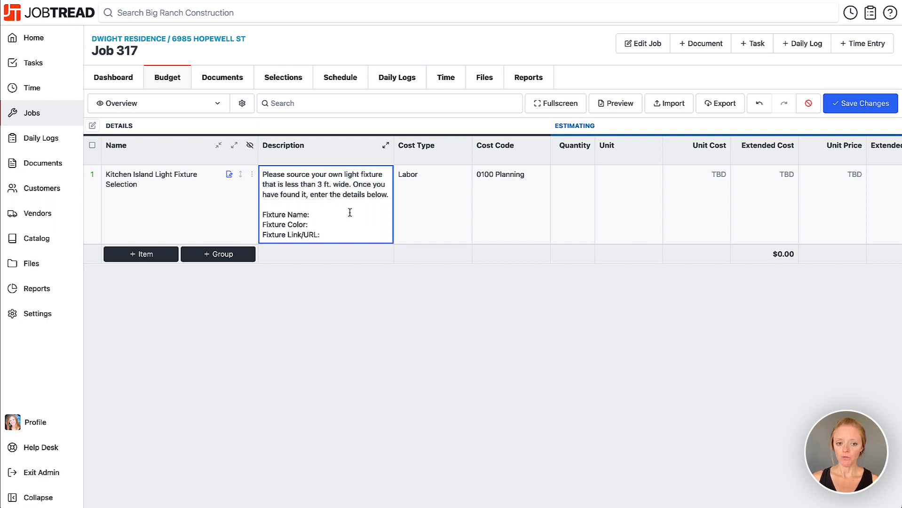
click(350, 207)
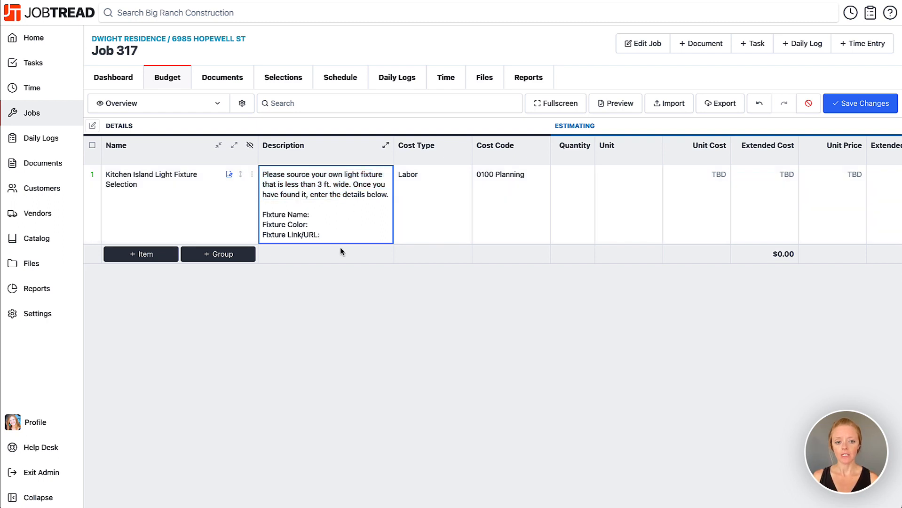
click(316, 217)
click(315, 225)
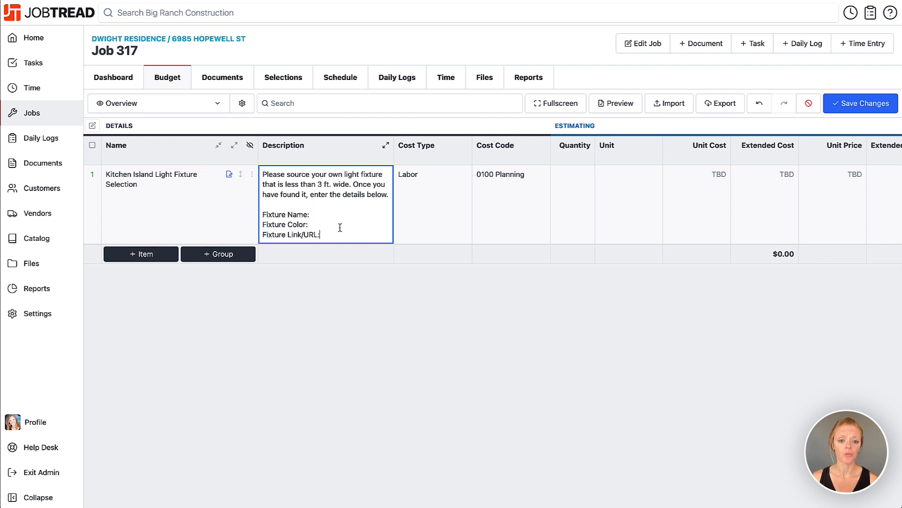
click(366, 283)
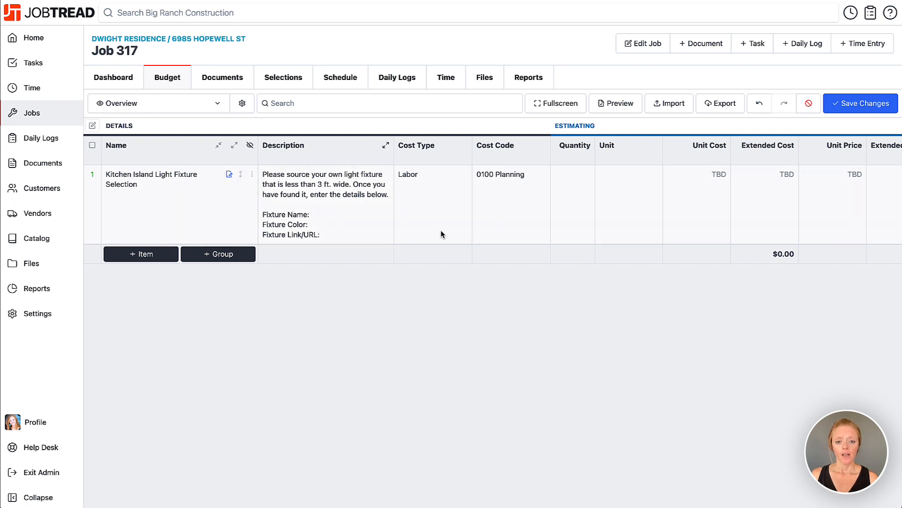
Step: Set the item's quantity to 1 and its unit to Each
scroll(478, 230, right, 3)
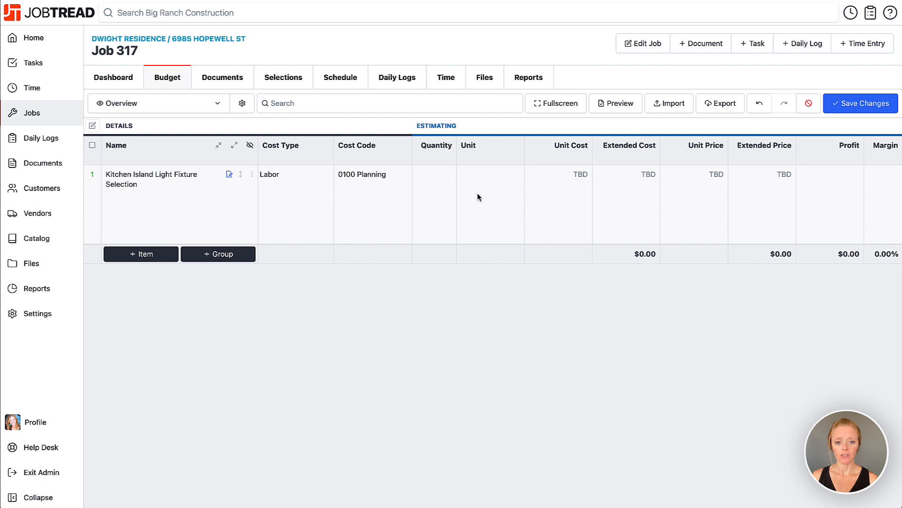
click(440, 176)
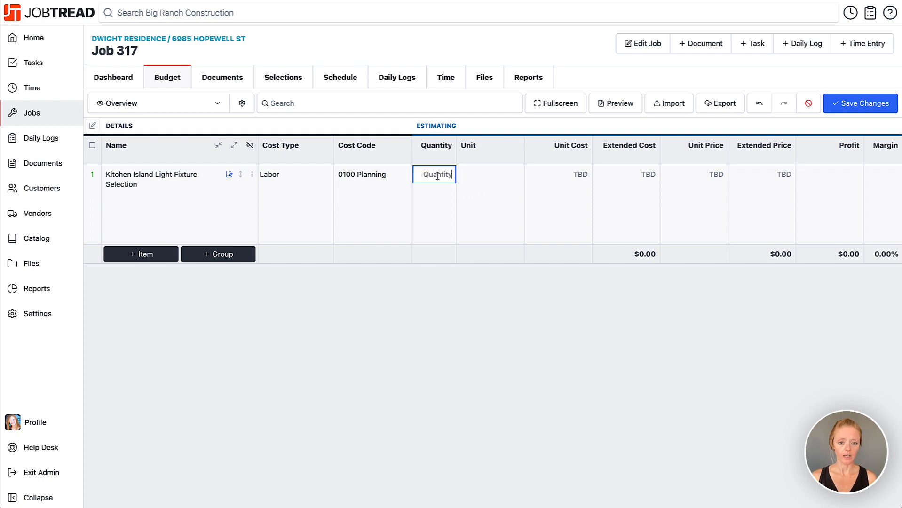
text(1)
click(477, 177)
click(540, 303)
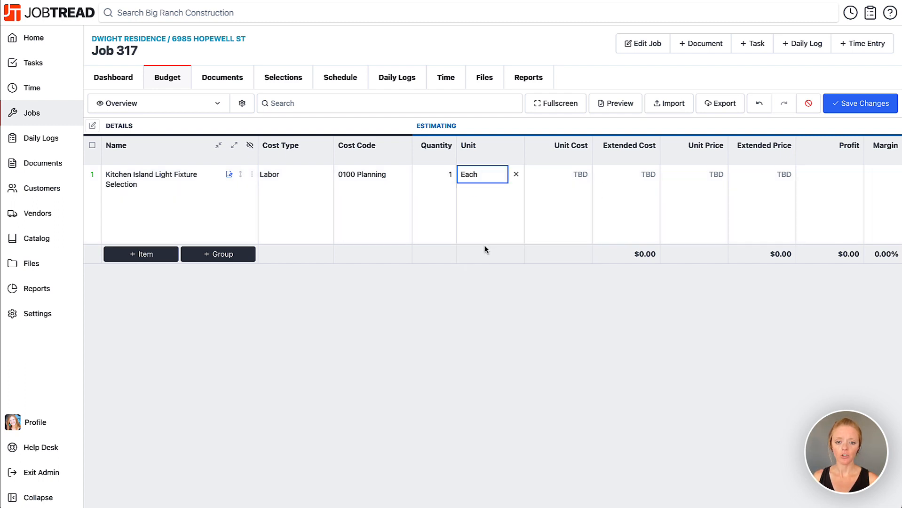
Step: Set the item's cost type to Materials and cost code to 1000 Electrical, then save the budget changes
scroll(504, 223, right, 4)
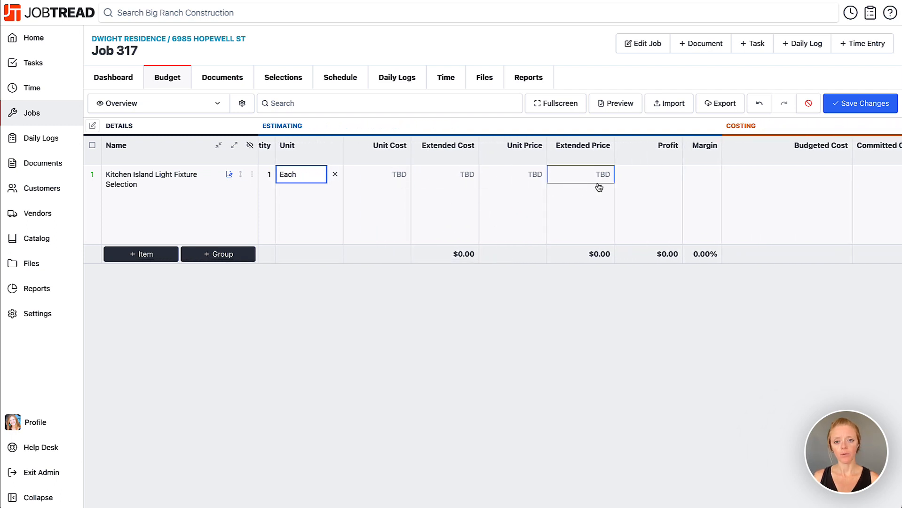
scroll(426, 216, left, 4)
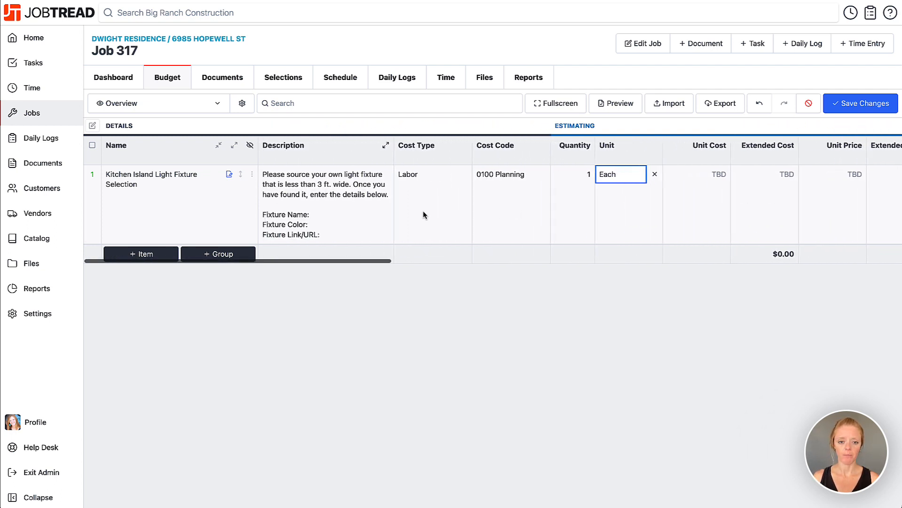
click(431, 174)
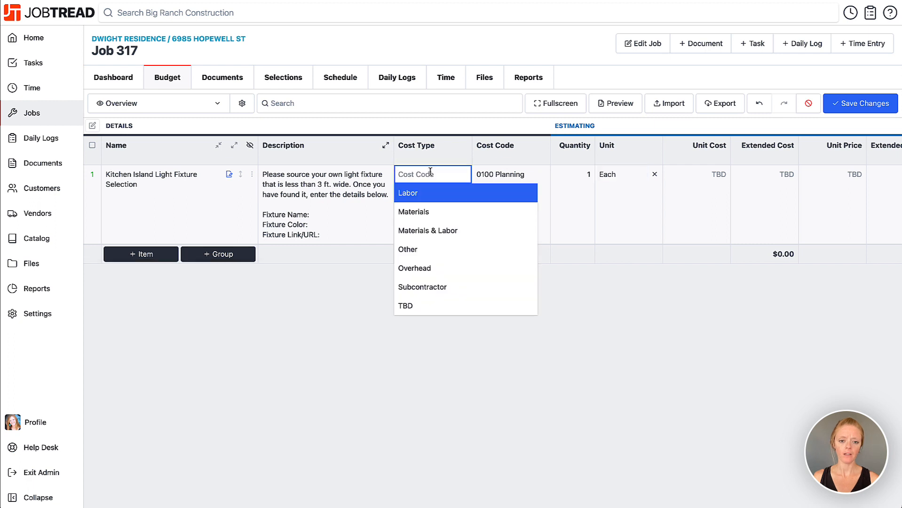
click(432, 210)
click(497, 176)
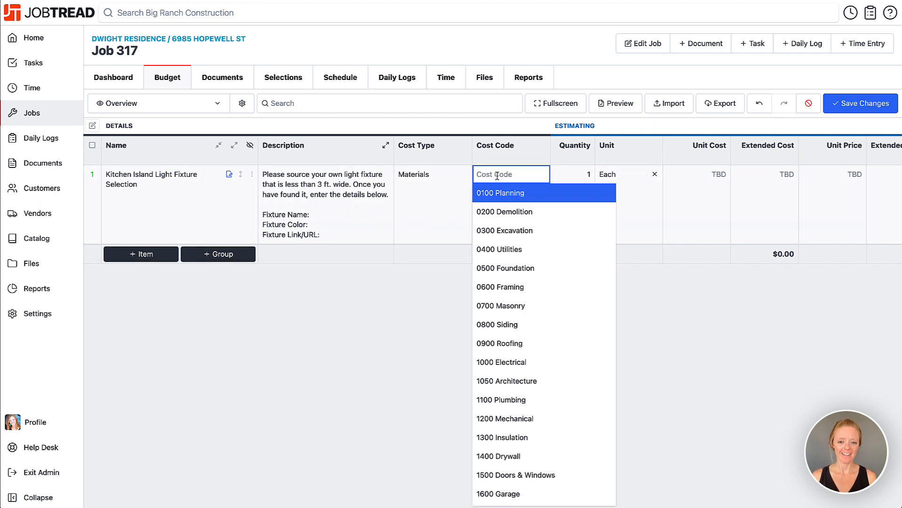
text(electri)
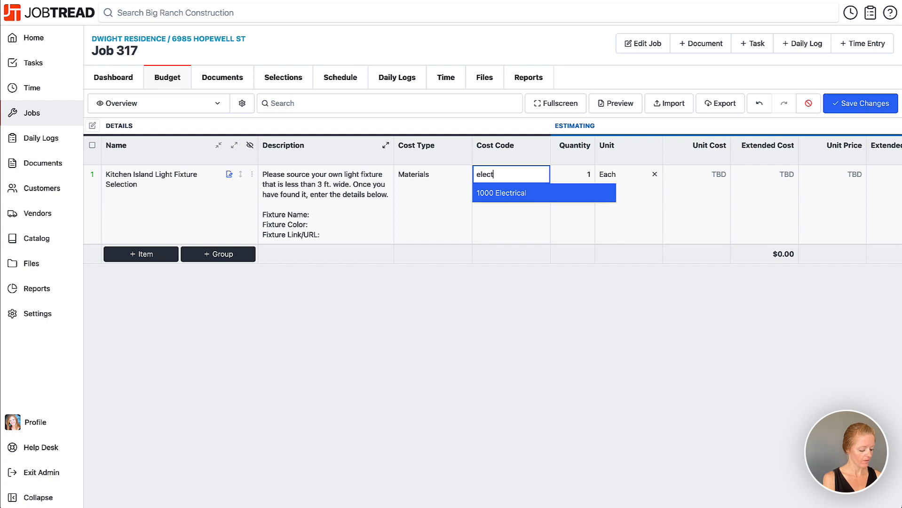
click(516, 194)
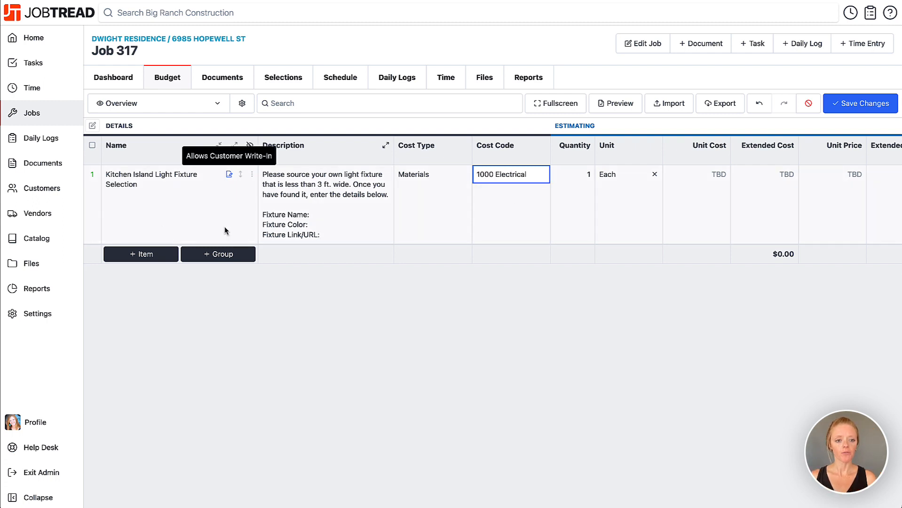
click(888, 110)
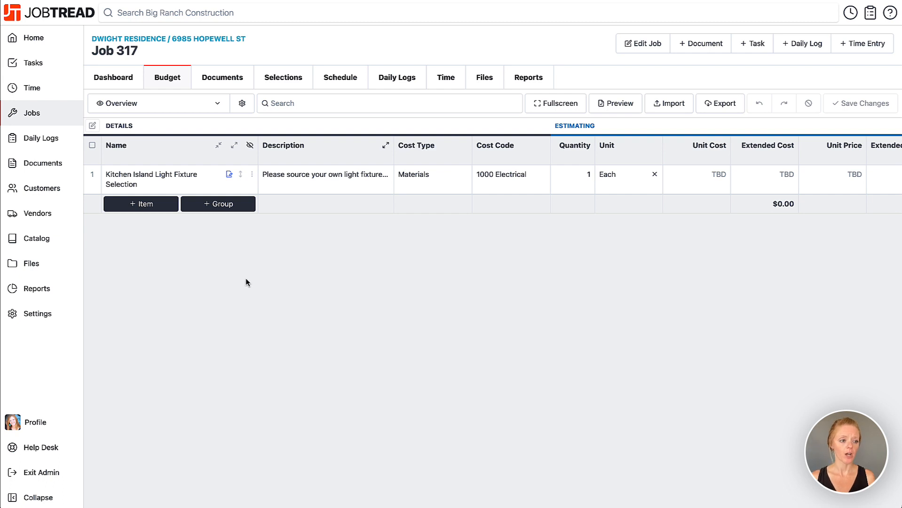
Step: Add a new budget line by picking the Cabinet Hardware Selection catalog item
click(150, 207)
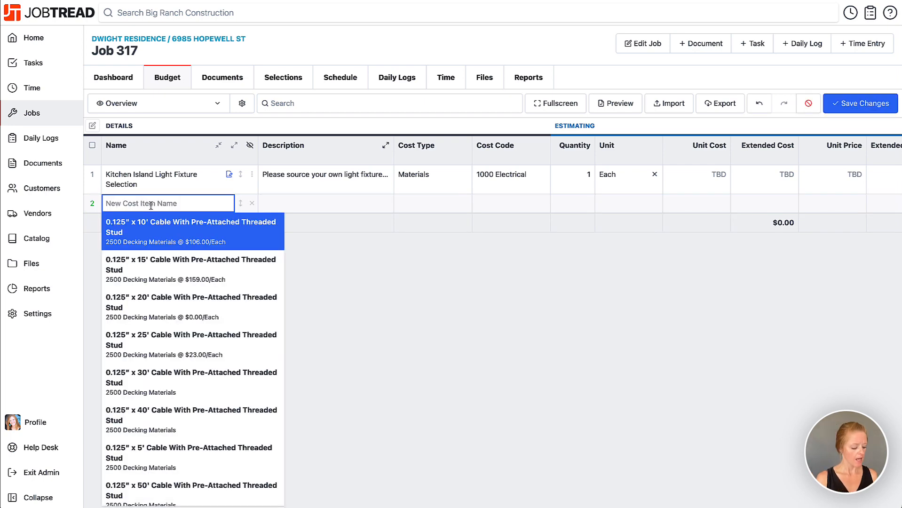
text(Cabinet h)
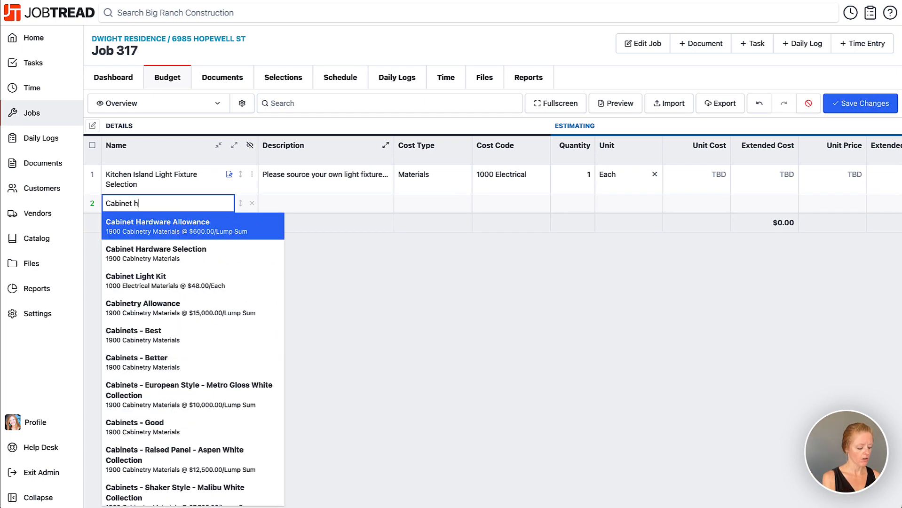
text(ardware)
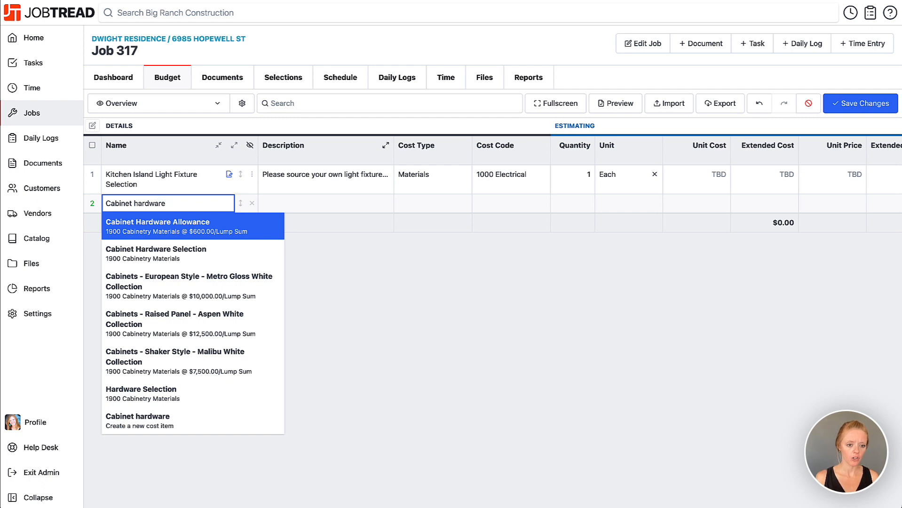
click(181, 258)
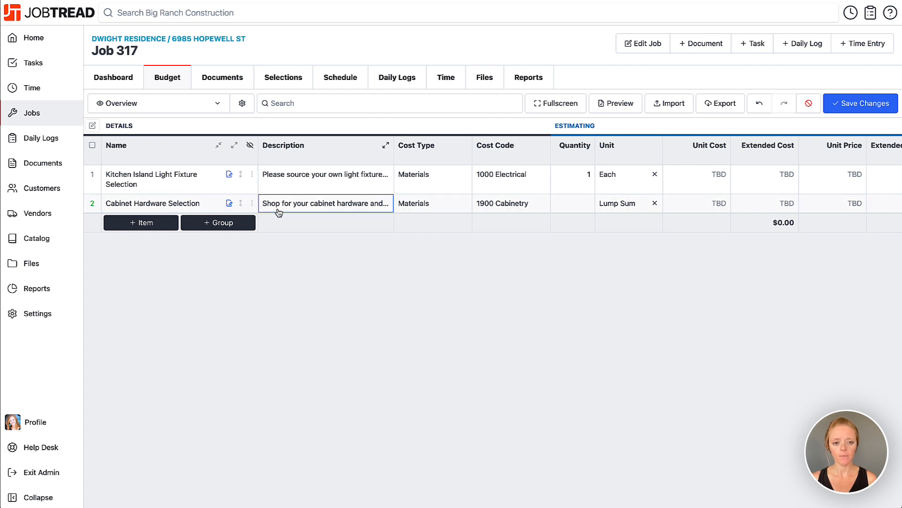
Step: Set the cabinet hardware item's quantity to 1
click(567, 206)
text(1)
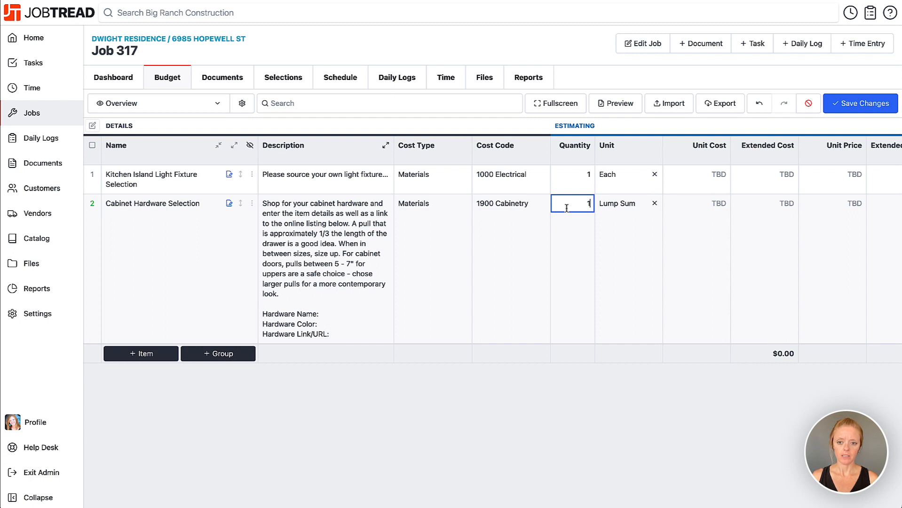
scroll(583, 207, right, 5)
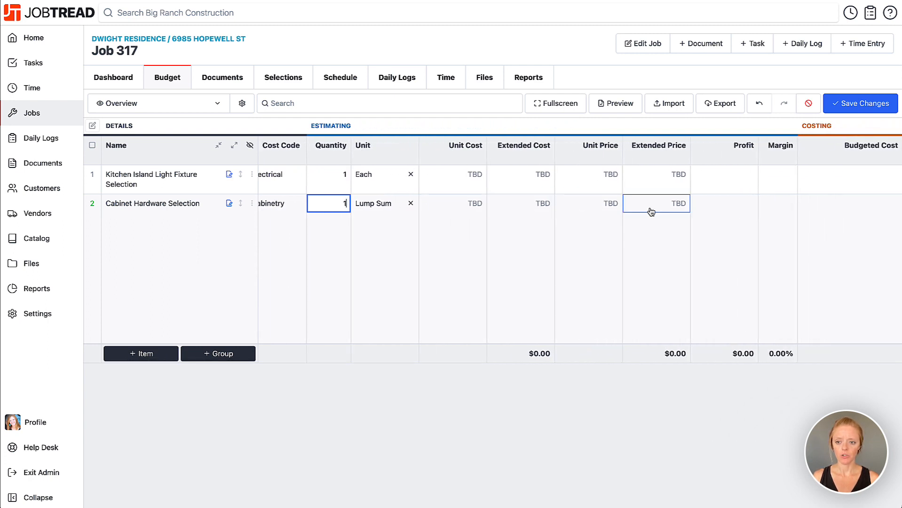
scroll(589, 213, left, 5)
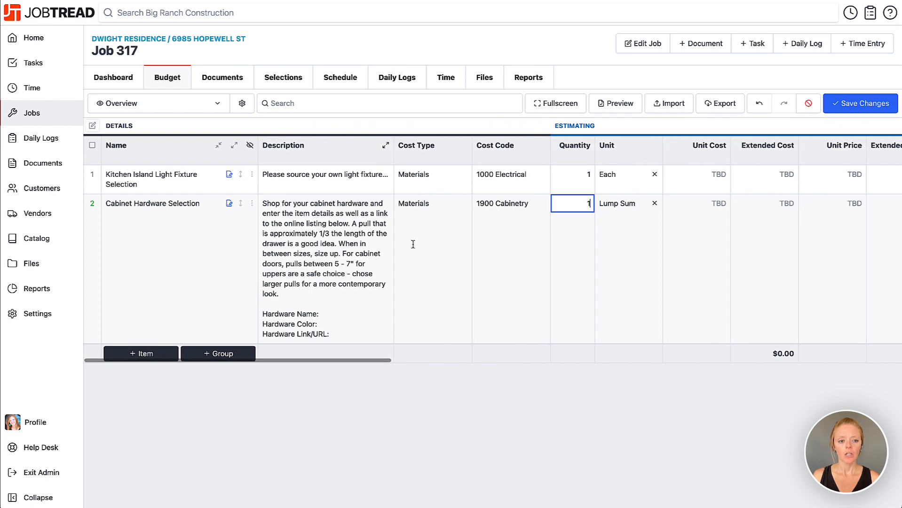
Step: Open the cabinet hardware item's details panel and scroll to its cost options
click(252, 206)
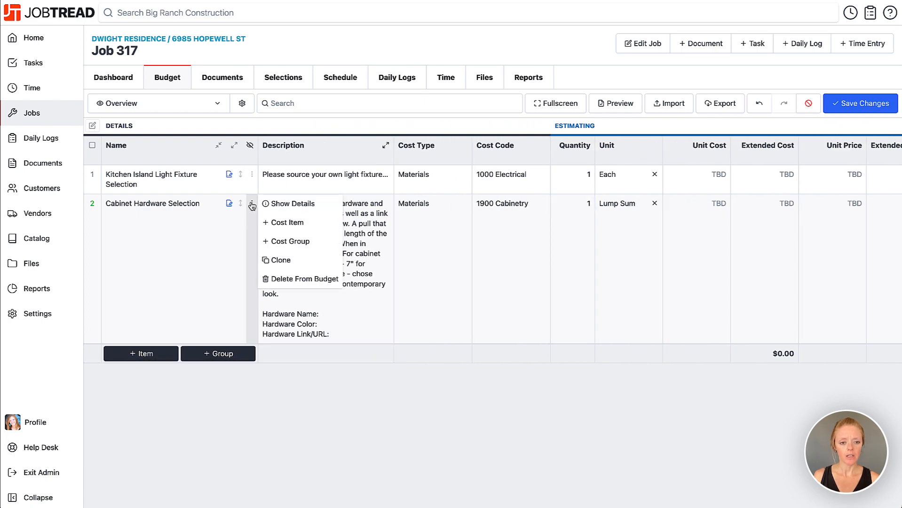
click(277, 203)
scroll(748, 360, down, 4)
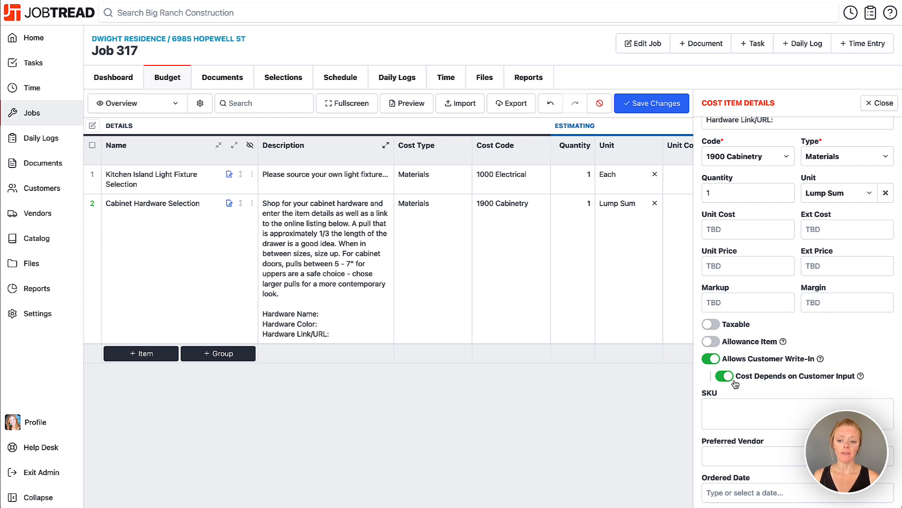
Step: Temporarily switch off Cost Depends on Customer Input and enter a unit cost of 40, then switch it back on and close the details
click(727, 377)
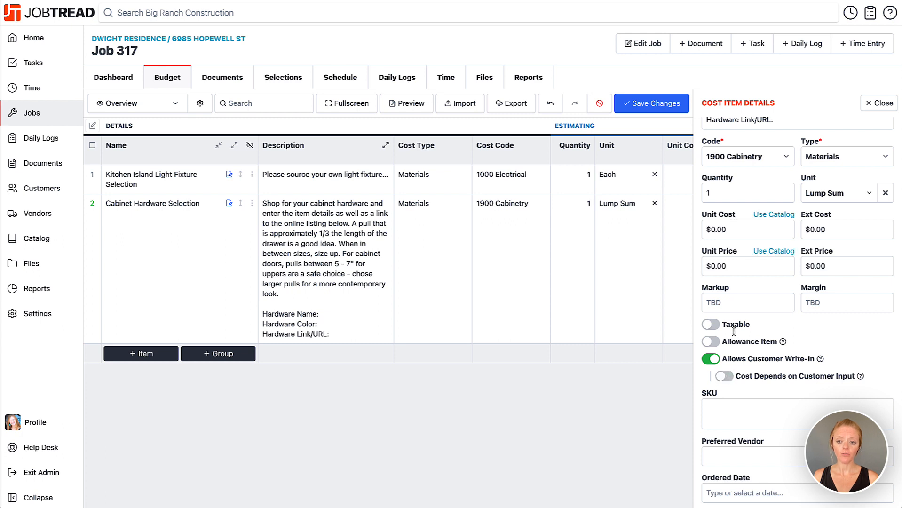
click(703, 233)
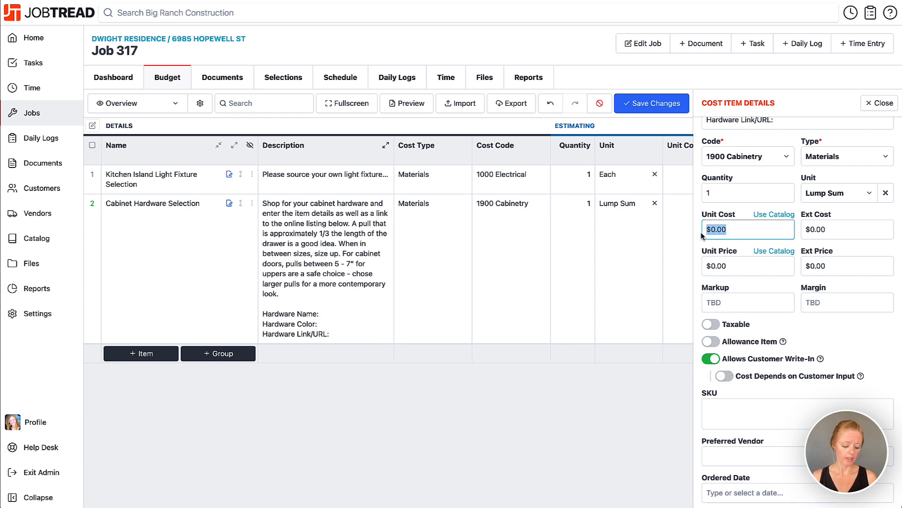
text(40)
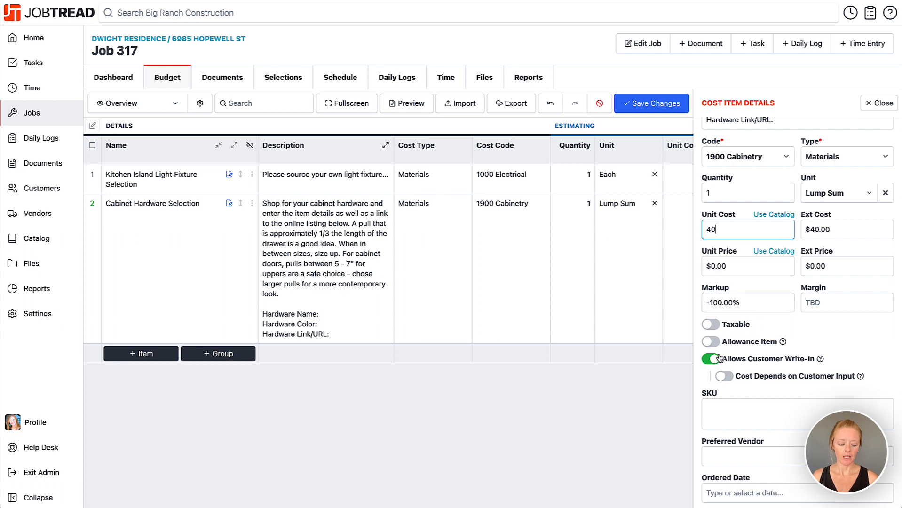
click(724, 376)
click(724, 376)
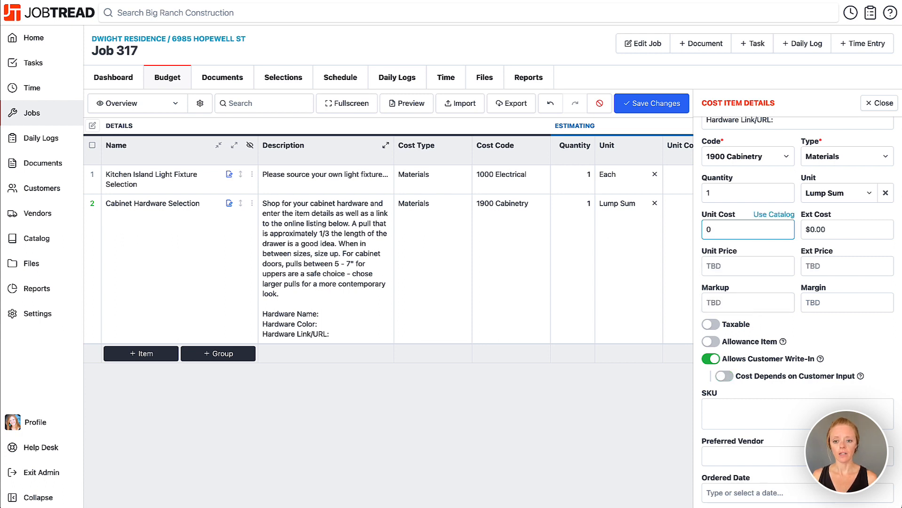
click(725, 378)
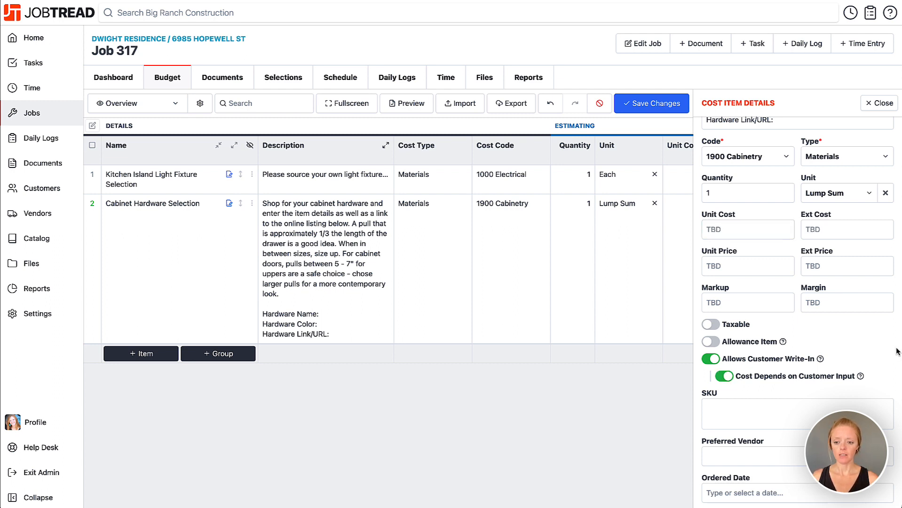
click(881, 105)
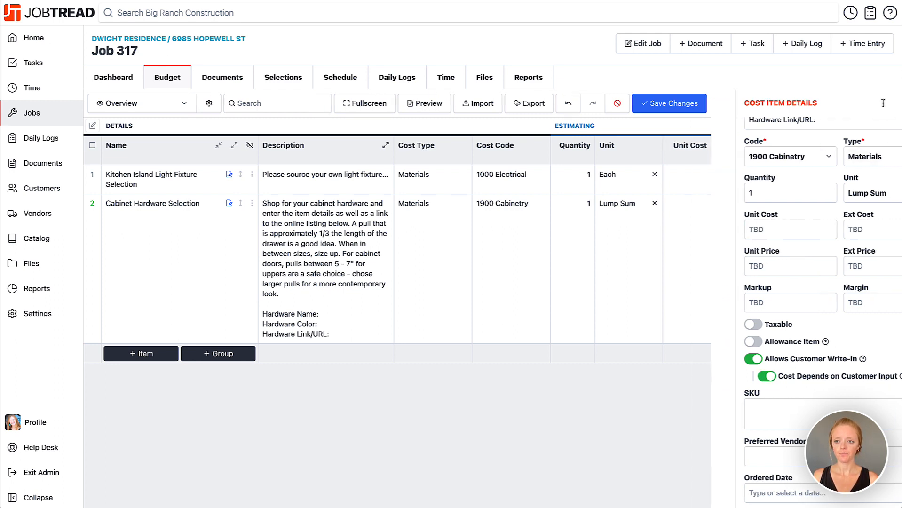
click(880, 105)
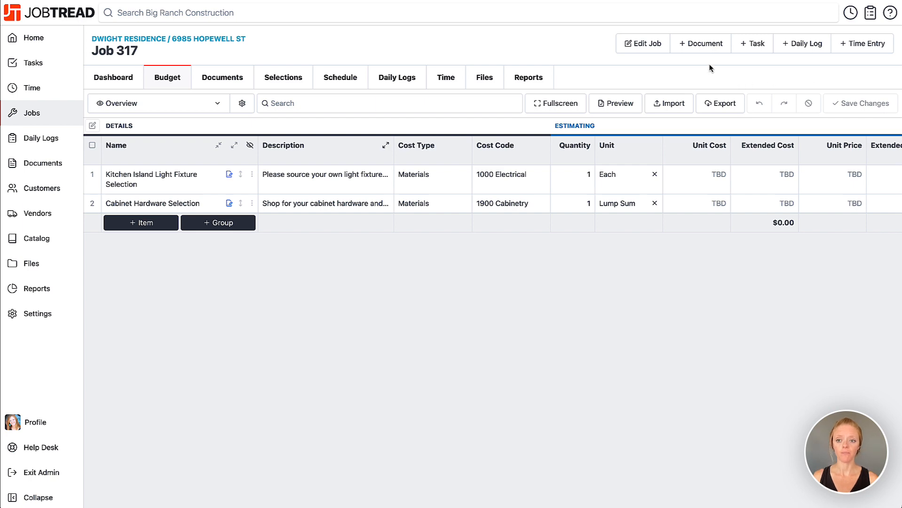
Step: Create a new Proposal document including both the light fixture and cabinet hardware selection items
click(699, 47)
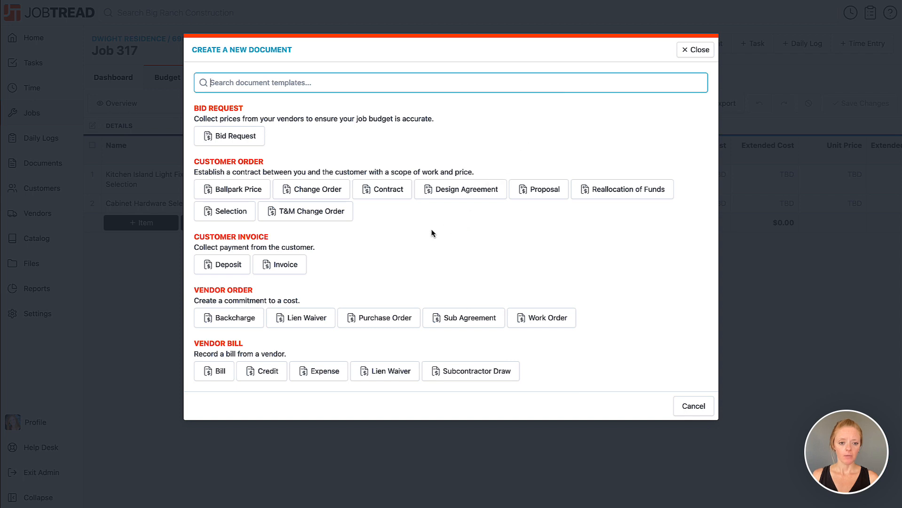
click(534, 191)
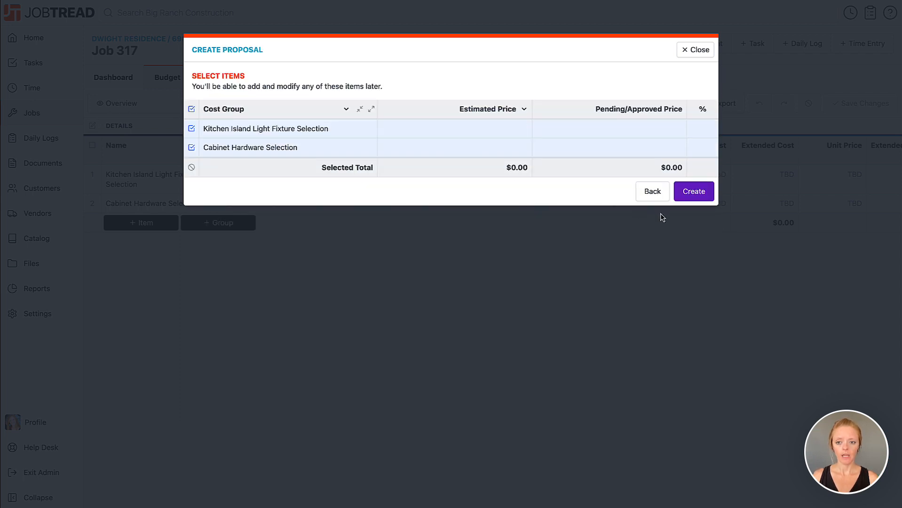
click(692, 198)
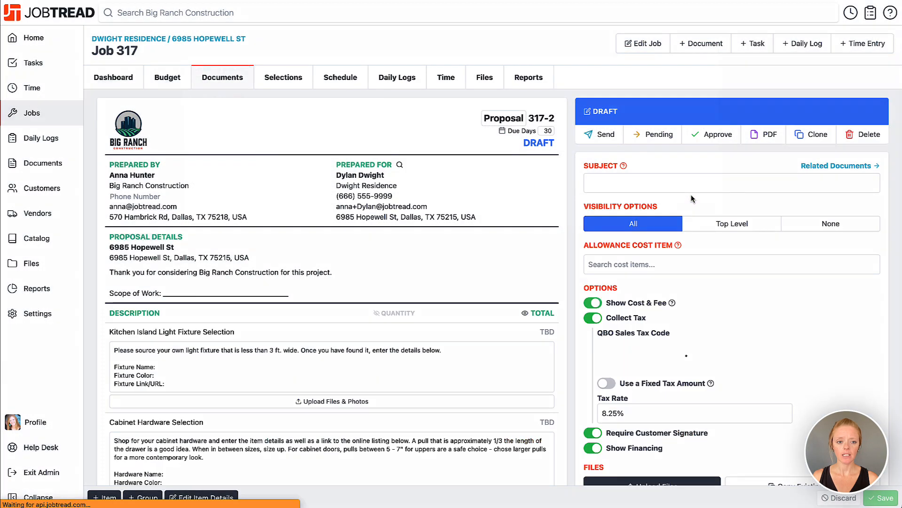
Step: Send the proposal to the customer recipient with signature required and the default email message
scroll(514, 288, down, 4)
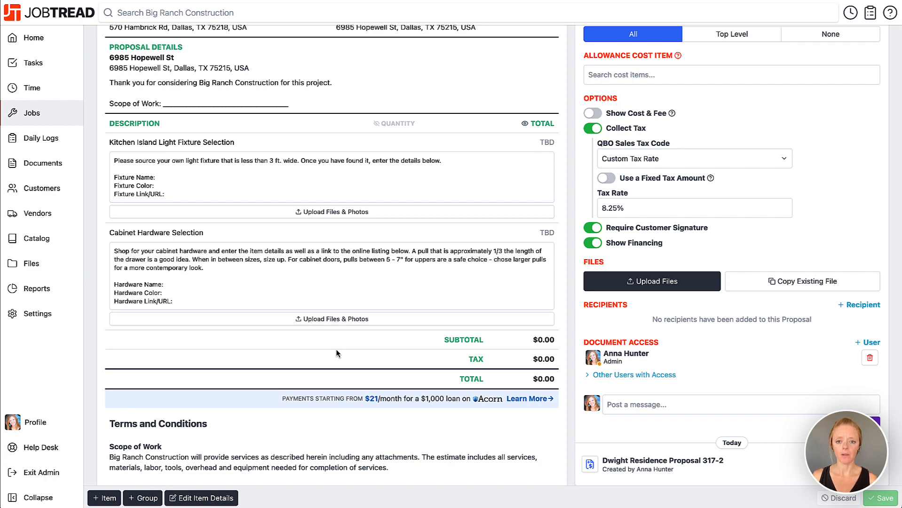
scroll(336, 353, up, 3)
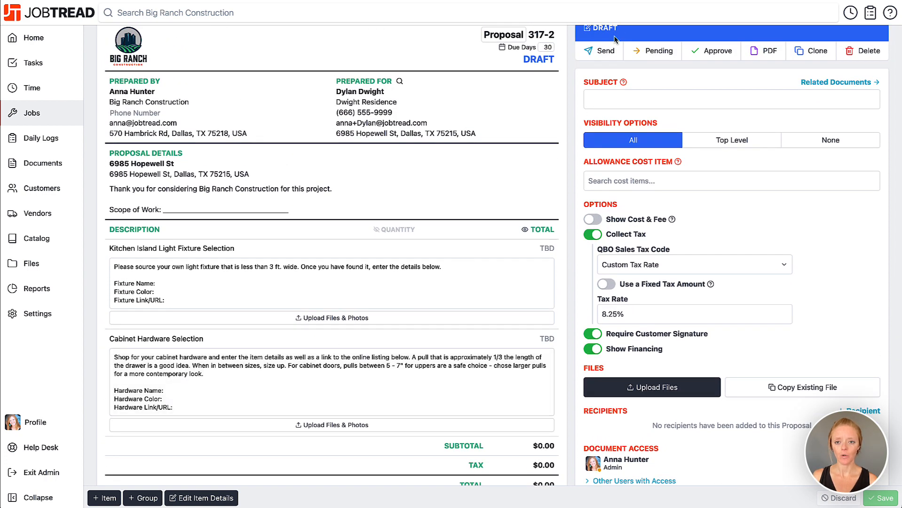
click(605, 52)
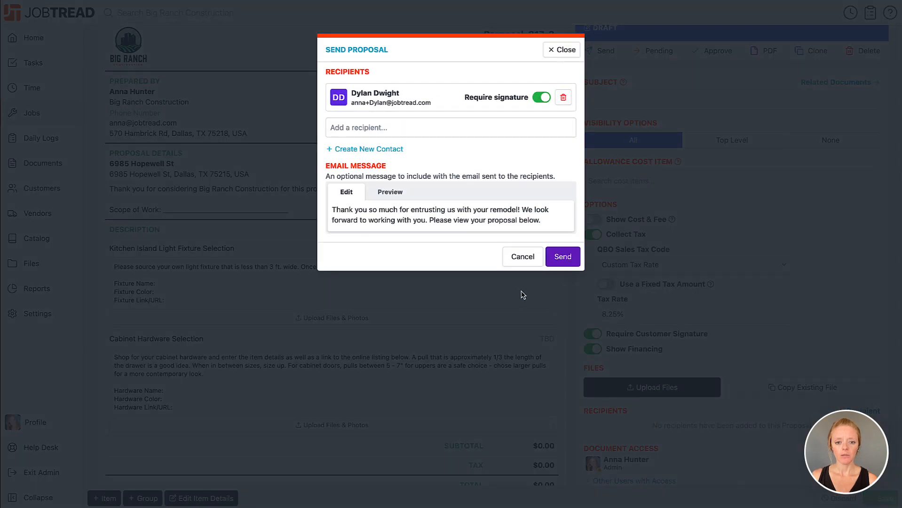
click(566, 262)
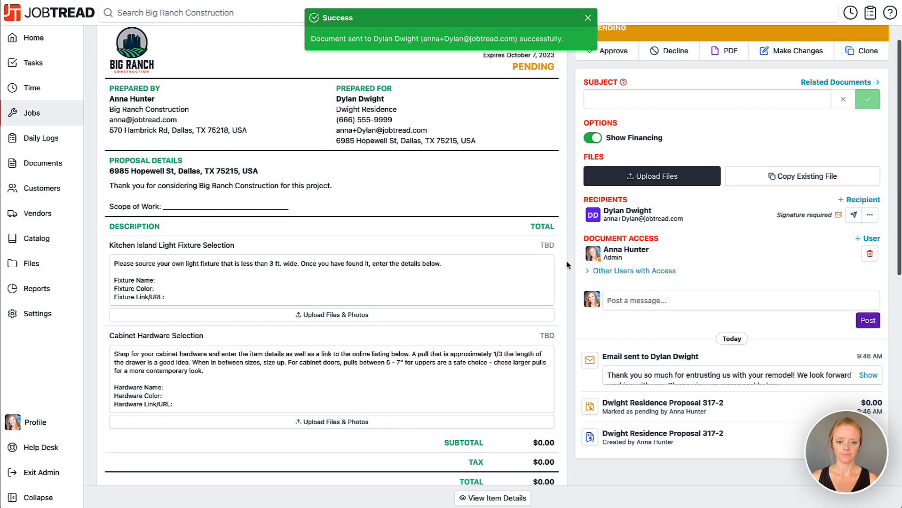
Step: Dismiss the notification and review the sent proposal's line items
click(585, 18)
scroll(588, 142, down, 3)
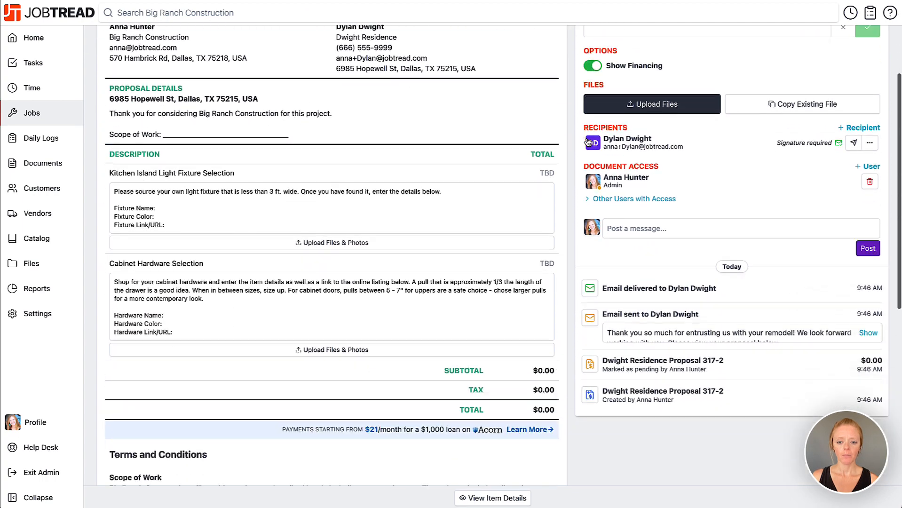
scroll(587, 142, down, 2)
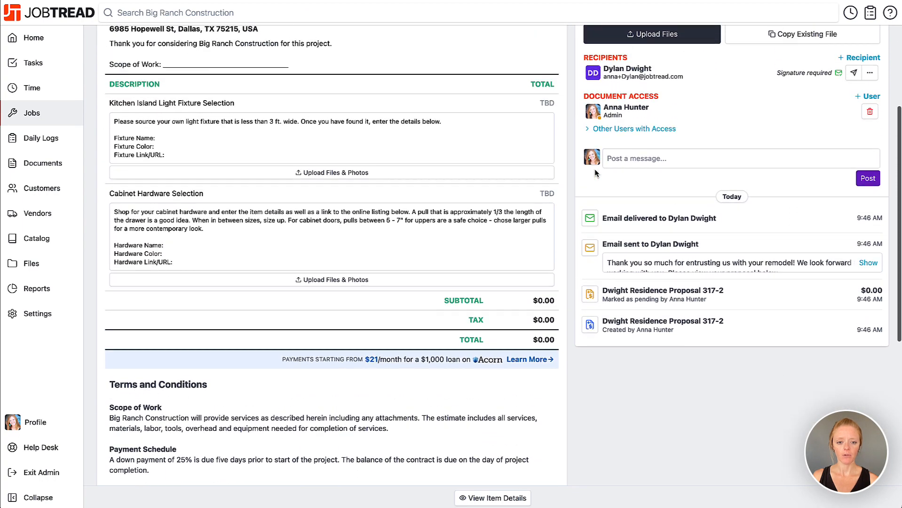
scroll(595, 173, up, 5)
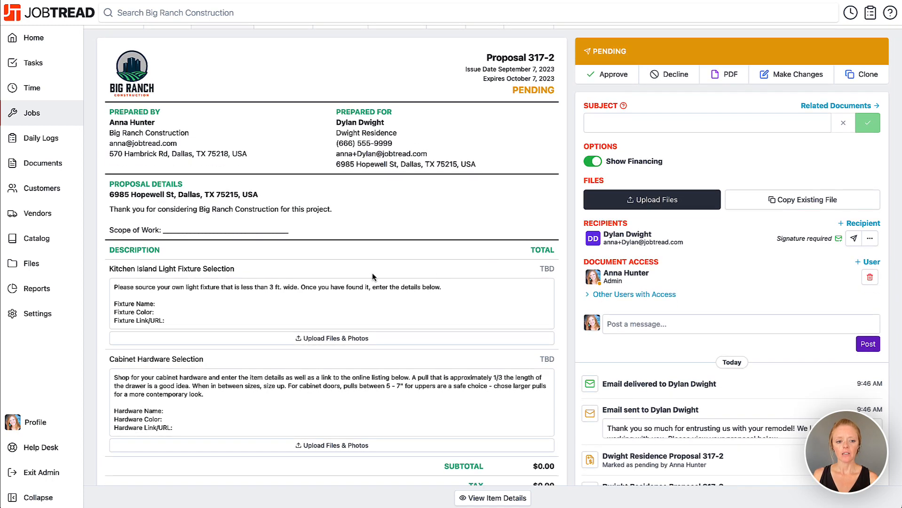
click(205, 303)
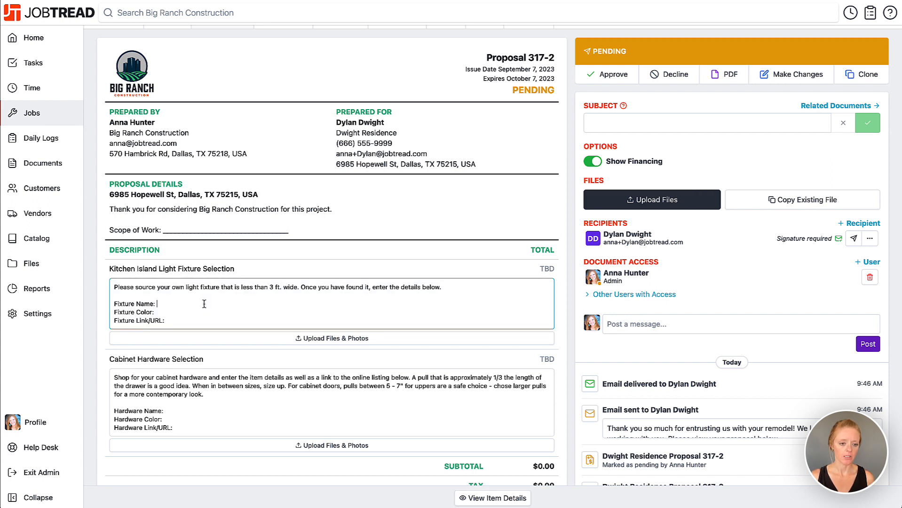
text(Pendant)
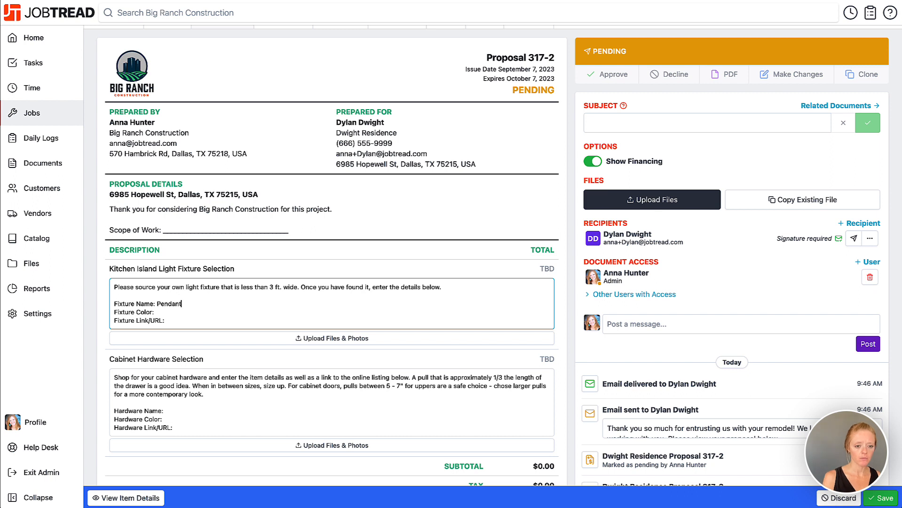
click(201, 315)
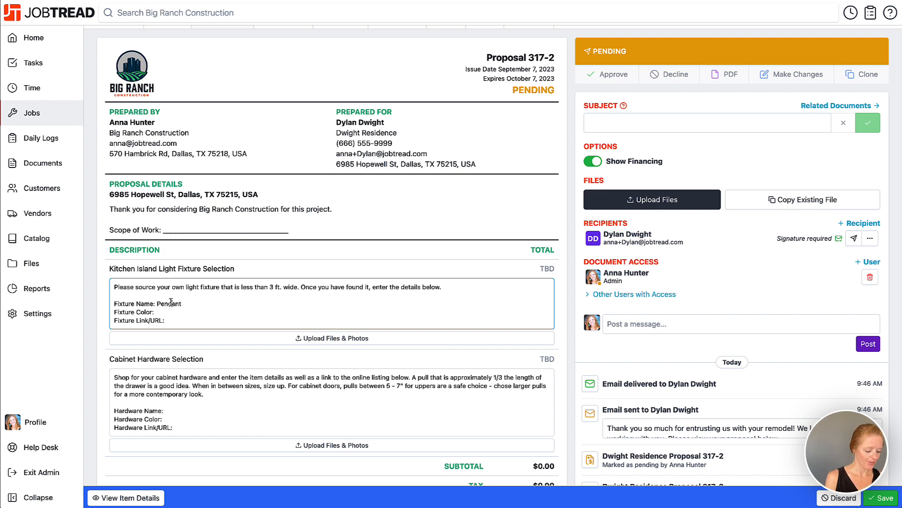
text(Bro)
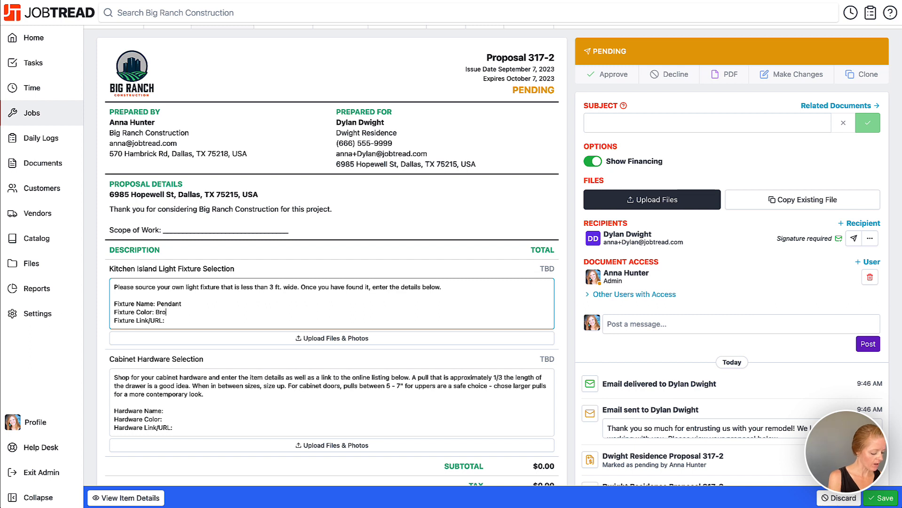
text(nze)
click(181, 324)
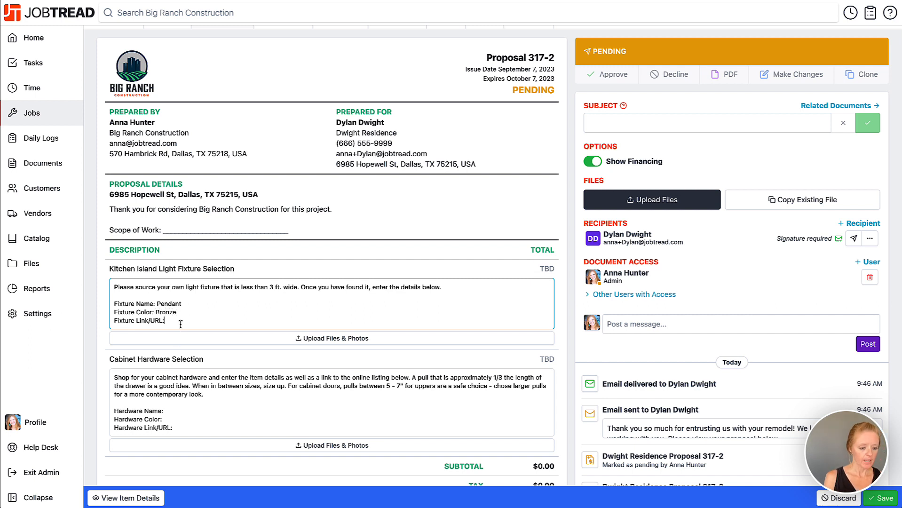
text(www)
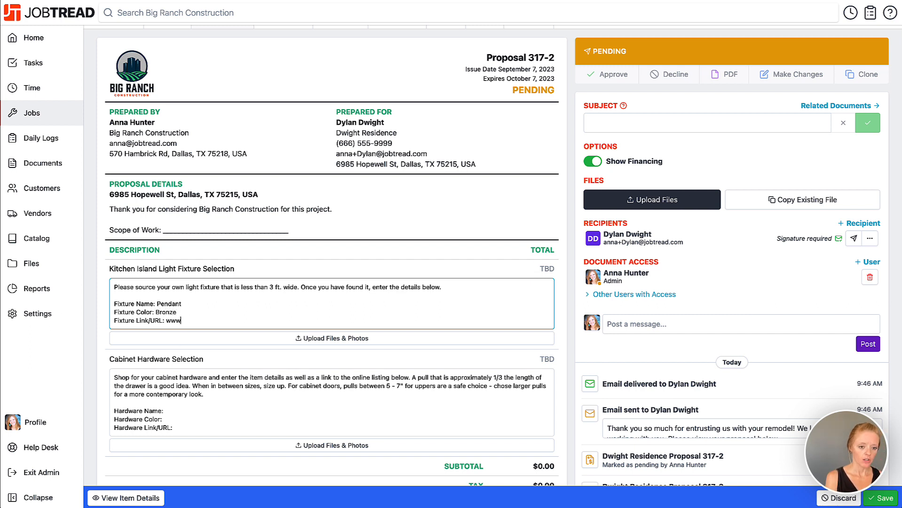
text(.adfoiasjdfasdf.com)
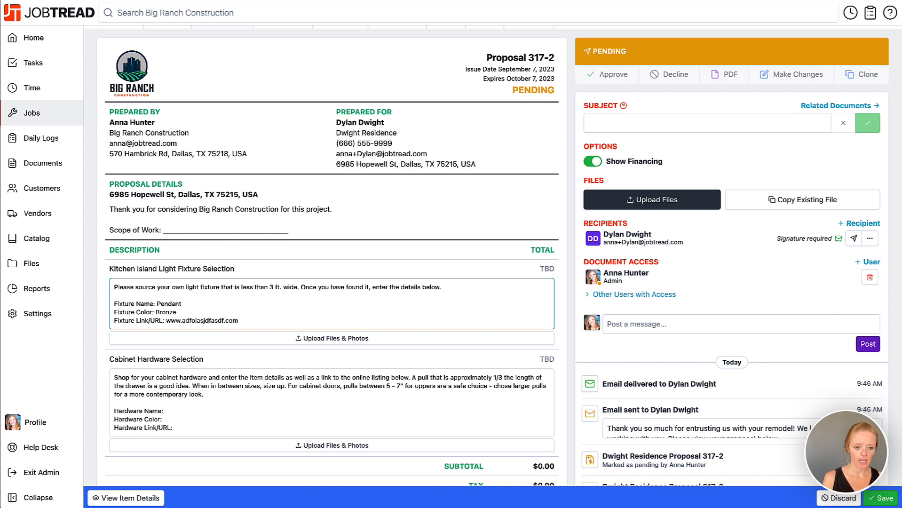
scroll(174, 385, down, 1)
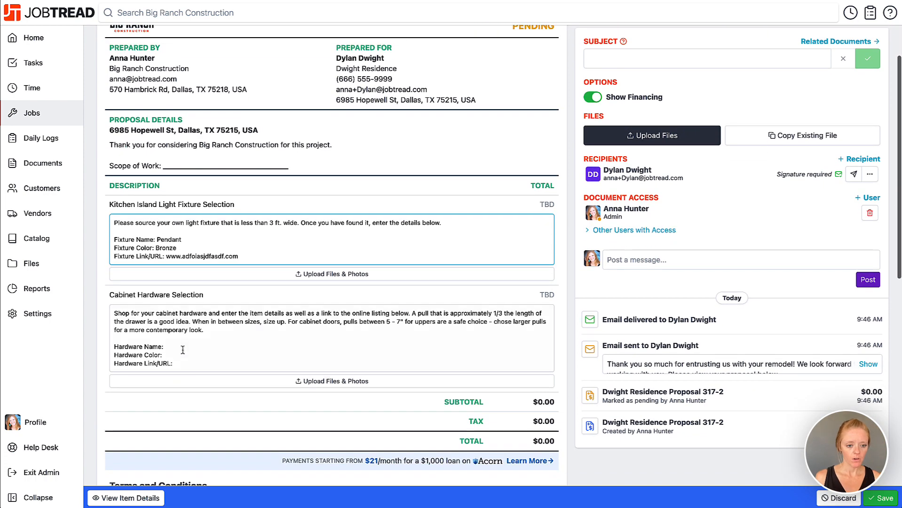
click(182, 348)
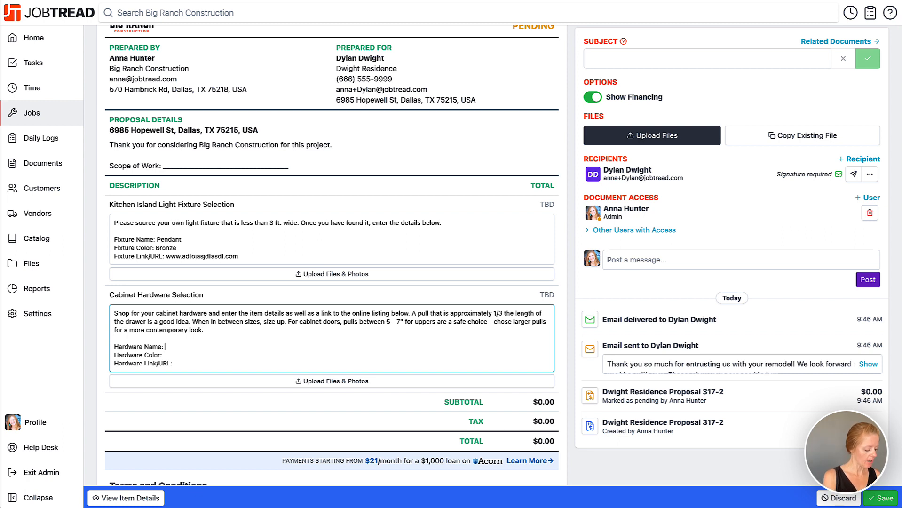
text(Horizonta)
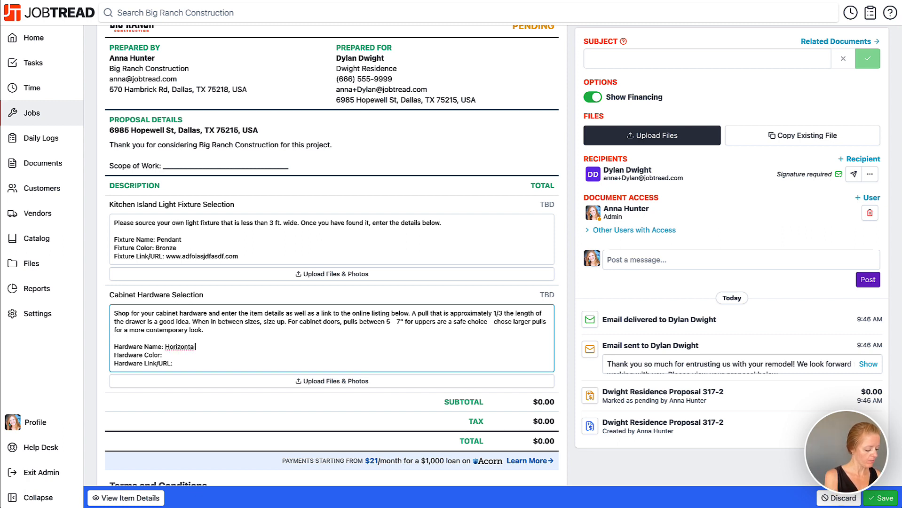
text( Pulls)
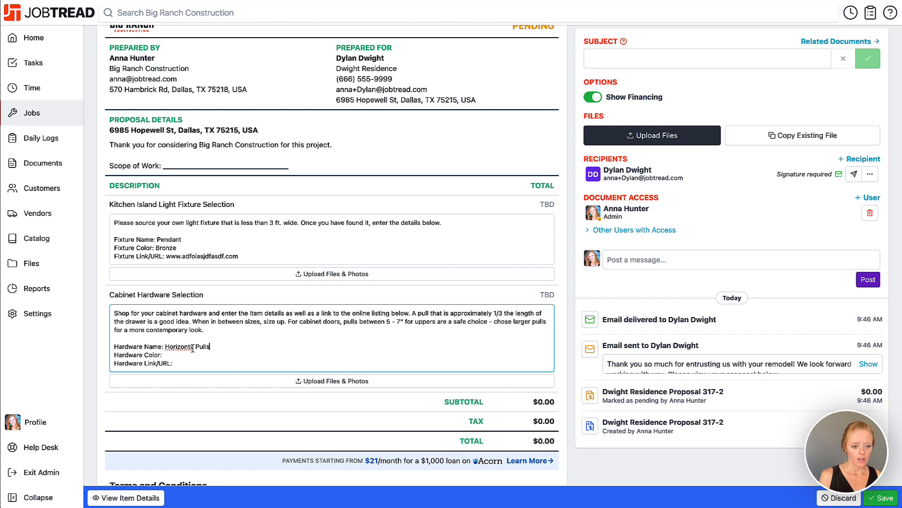
click(192, 347)
text(lor:)
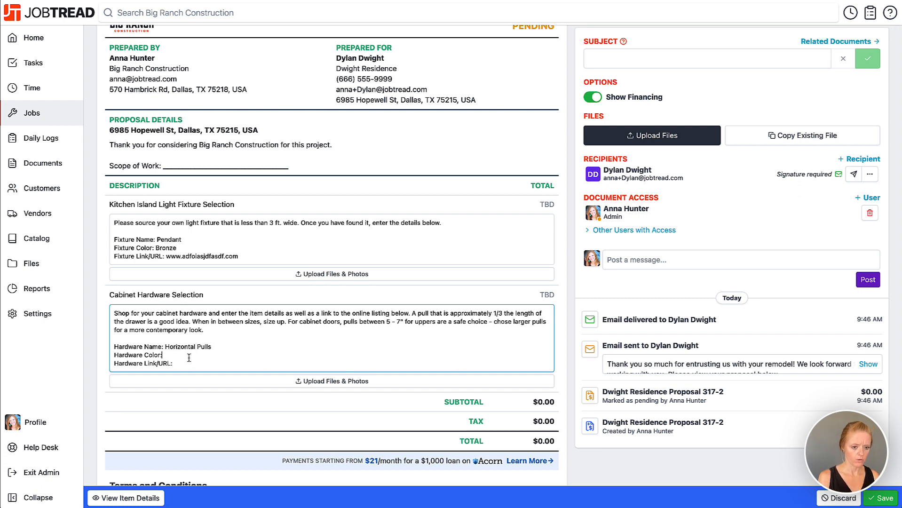
text( Bro)
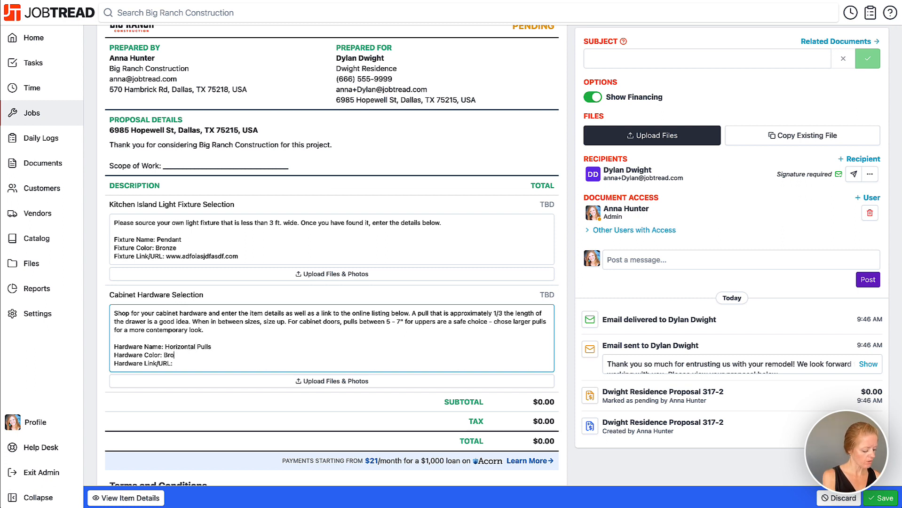
text(nze)
click(190, 366)
text(www.asdfkajsdf)
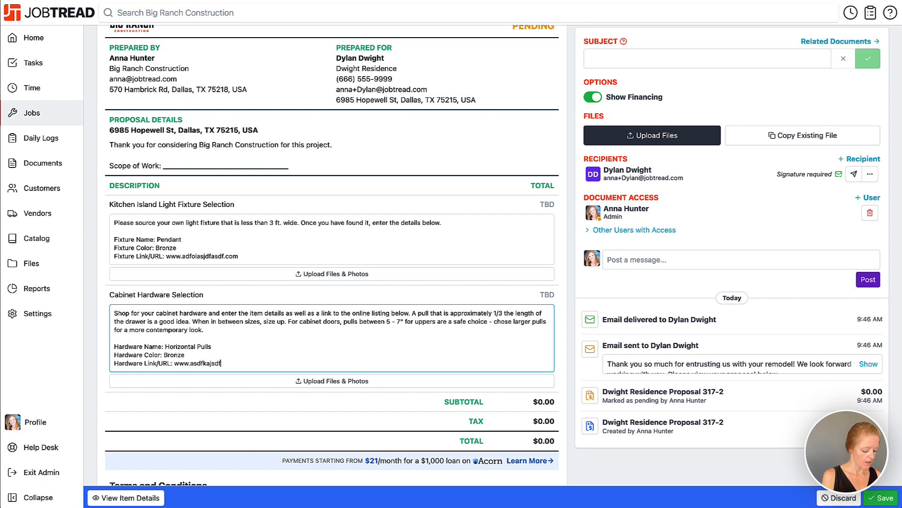
text(.com)
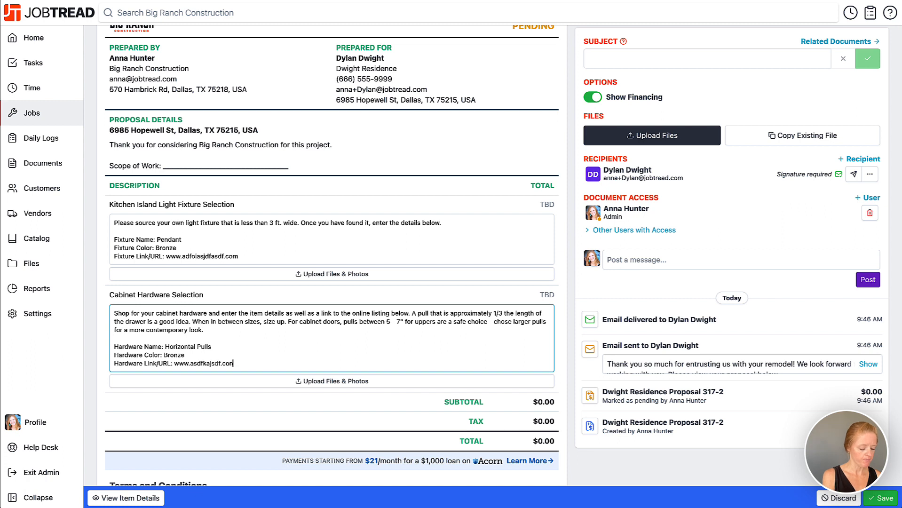
text(m)
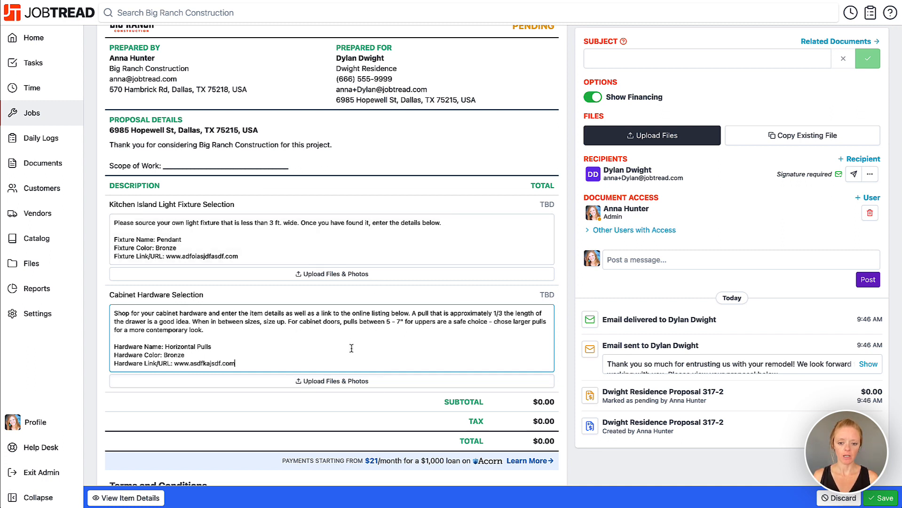
Step: Submit the selections with the message "I've made my selections." to both listed users
scroll(351, 348, down, 10)
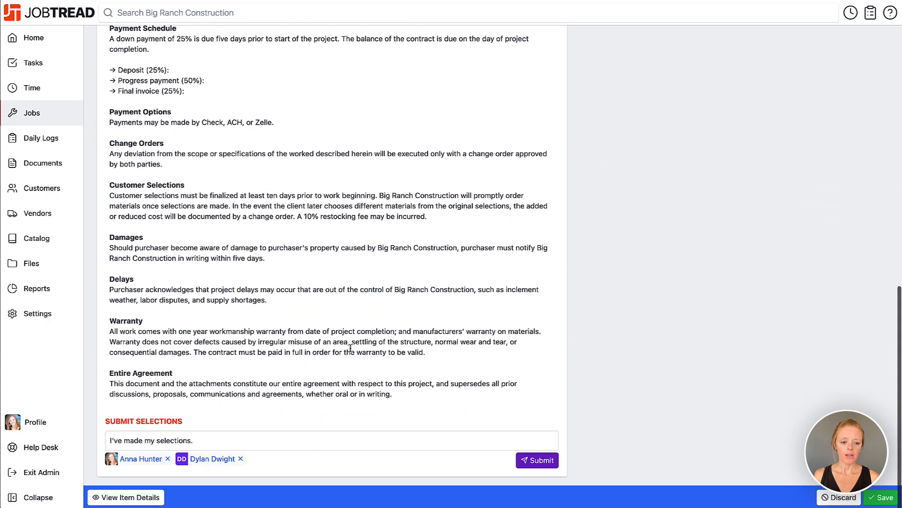
drag(195, 442, 110, 442)
click(110, 442)
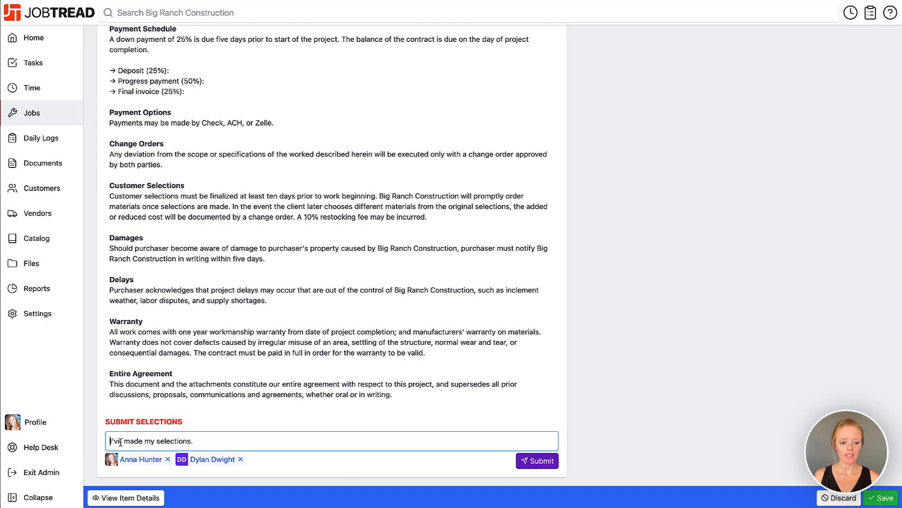
click(527, 463)
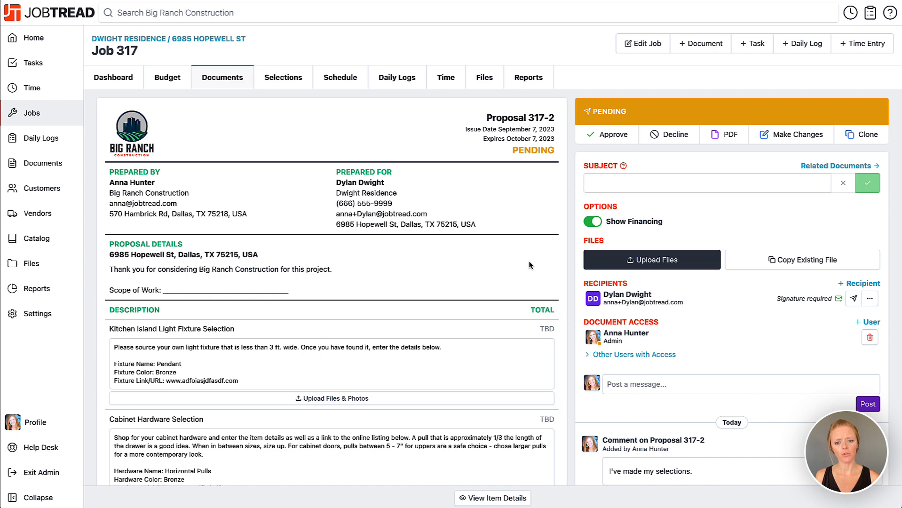
Step: Set the Kitchen Island Light Fixture Selection item's unit cost to $950 and save it
scroll(528, 260, down, 2)
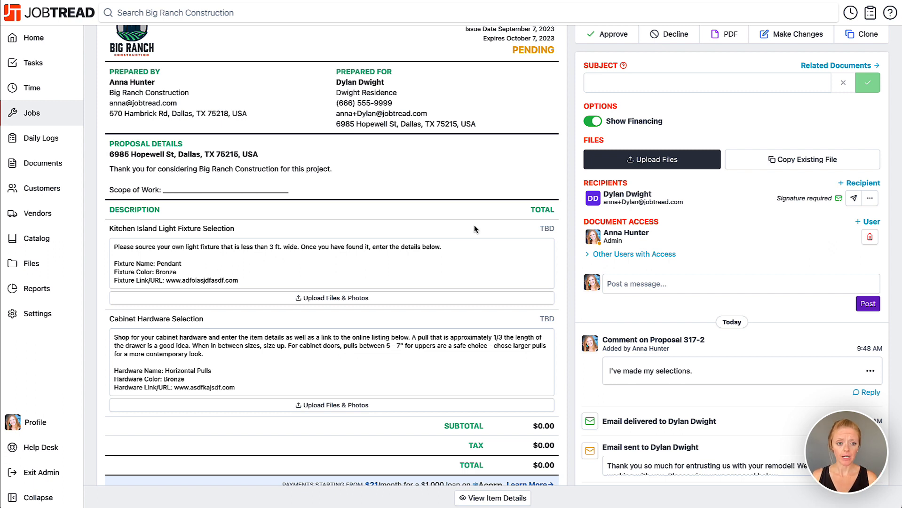
click(546, 230)
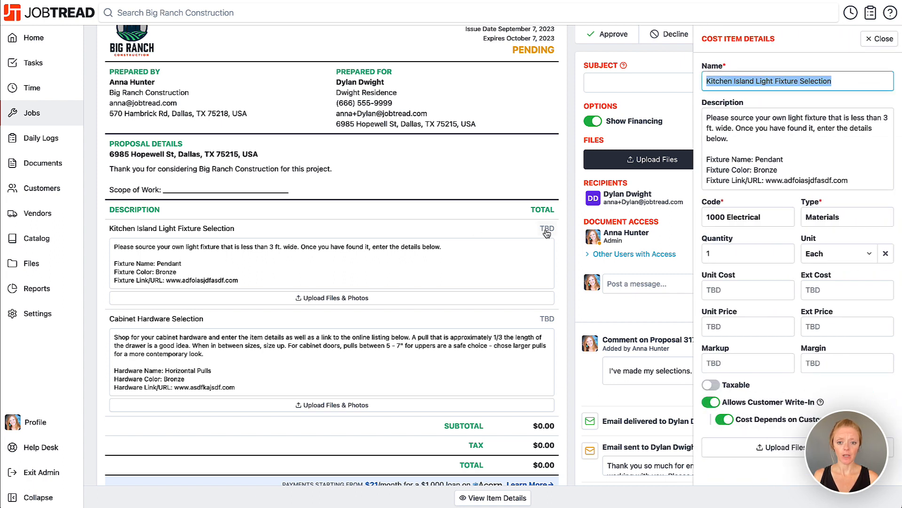
click(744, 291)
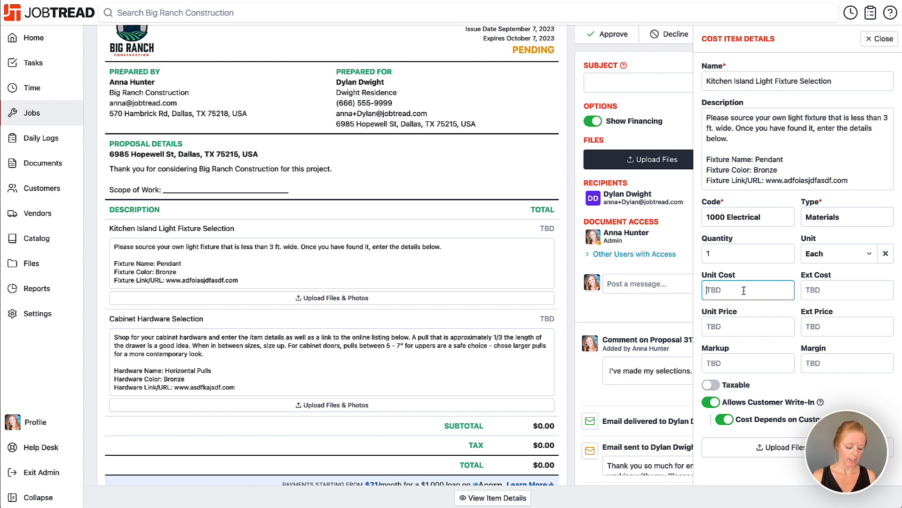
text(950)
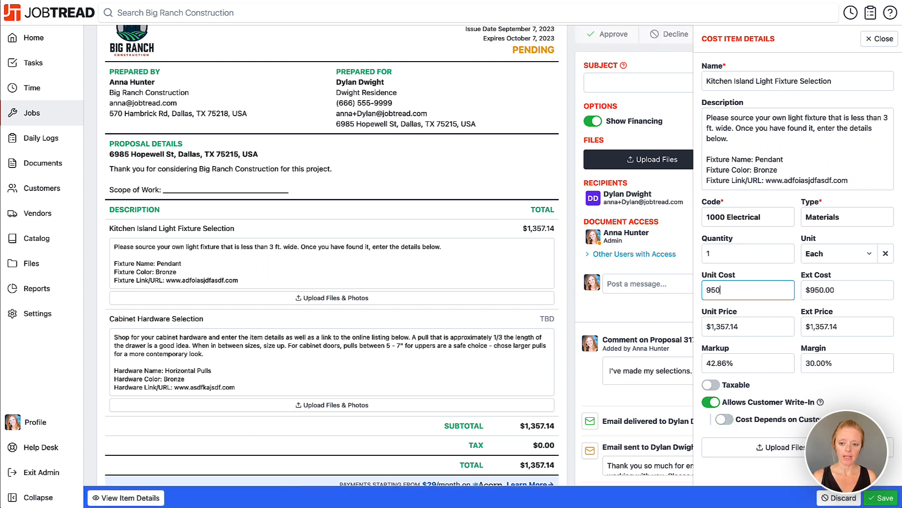
drag(821, 364, 805, 366)
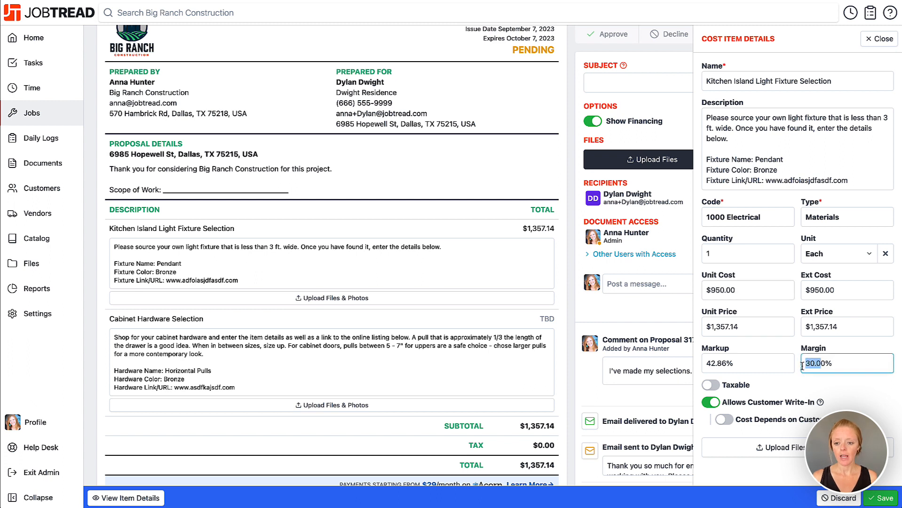
click(805, 366)
drag(750, 327, 700, 328)
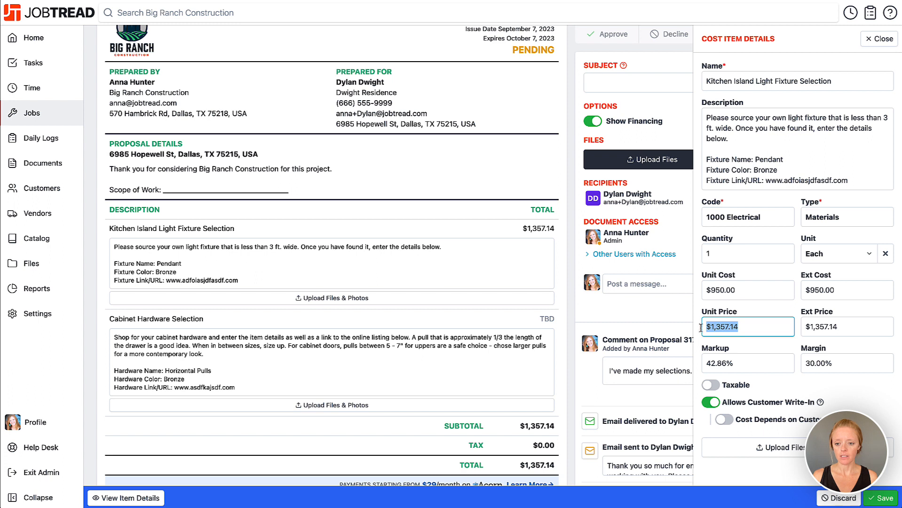
click(743, 328)
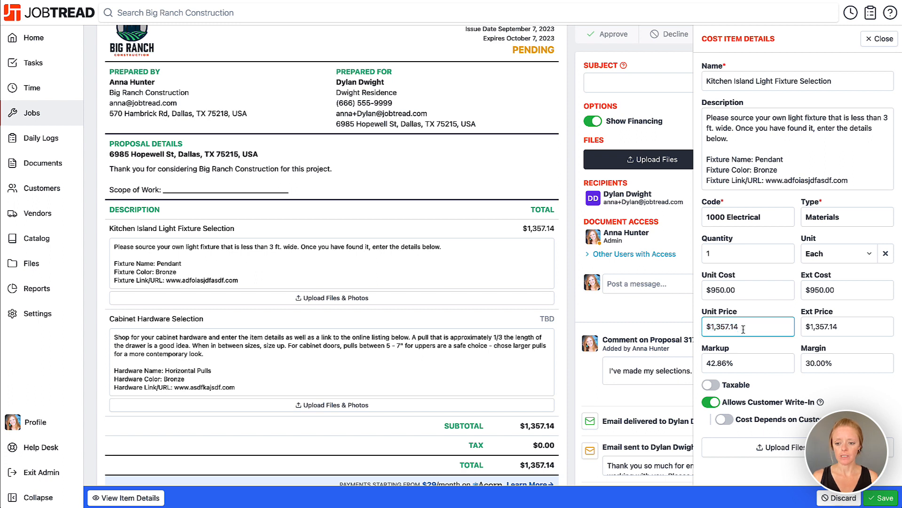
click(880, 498)
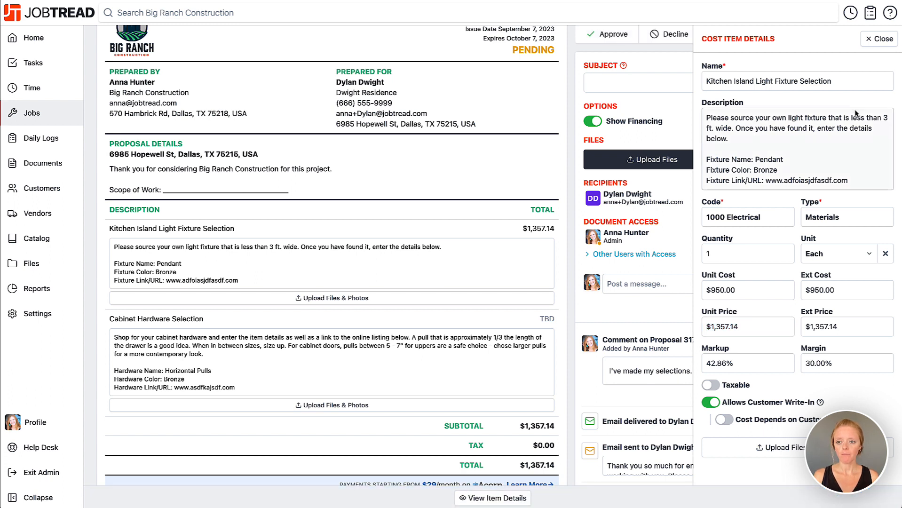
click(870, 40)
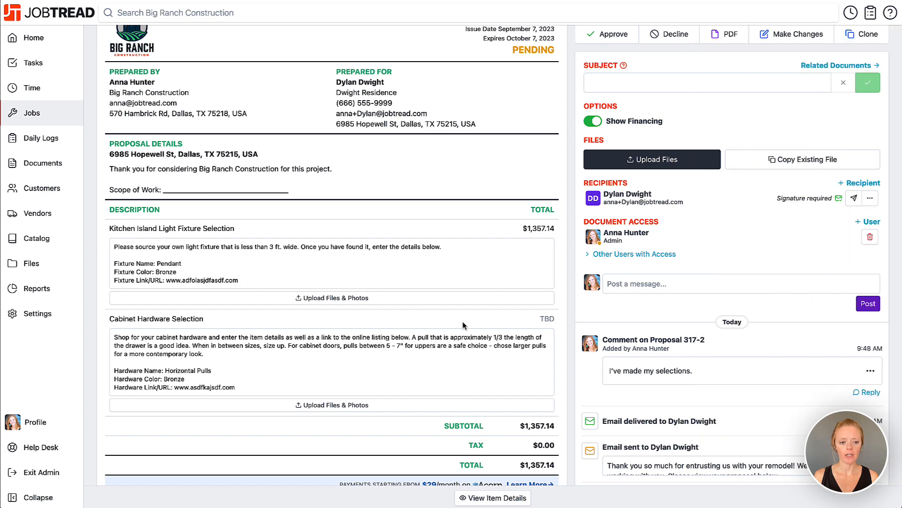
Step: Set the Cabinet Hardware Selection item's unit cost to $325 and save it
scroll(462, 323, down, 1)
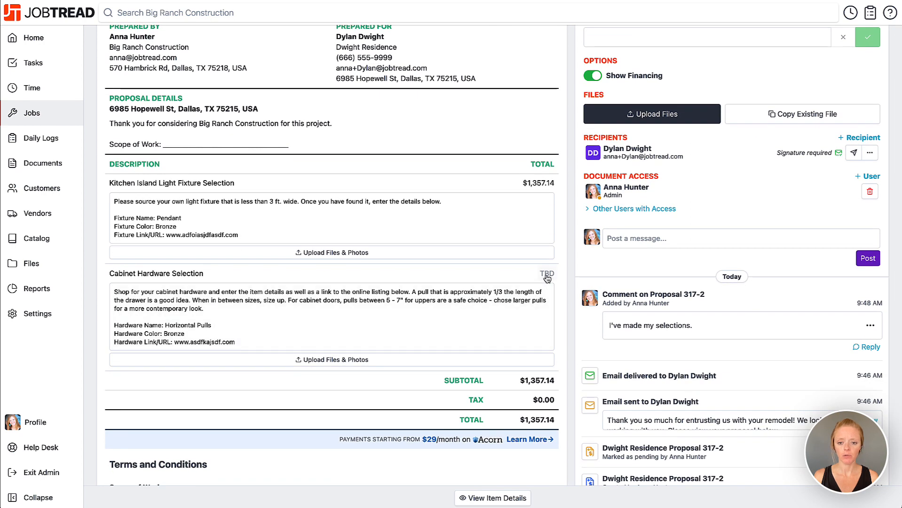
click(547, 278)
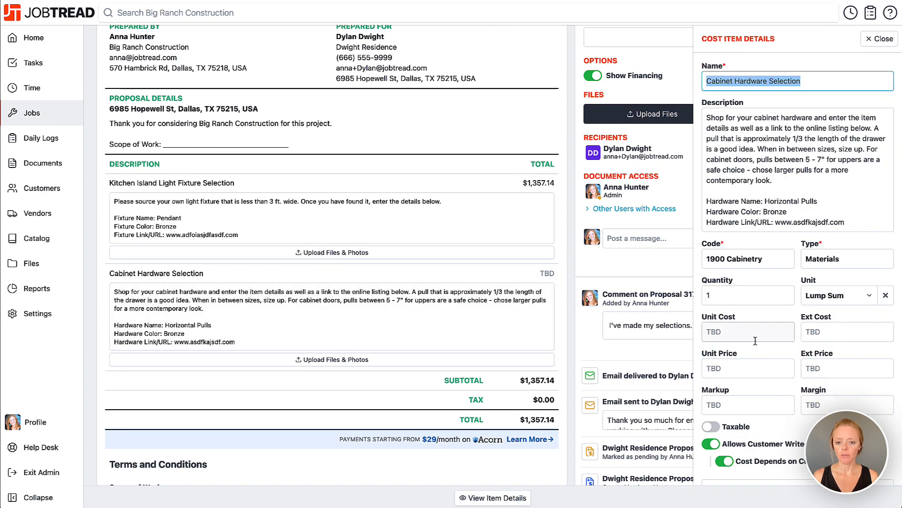
click(715, 332)
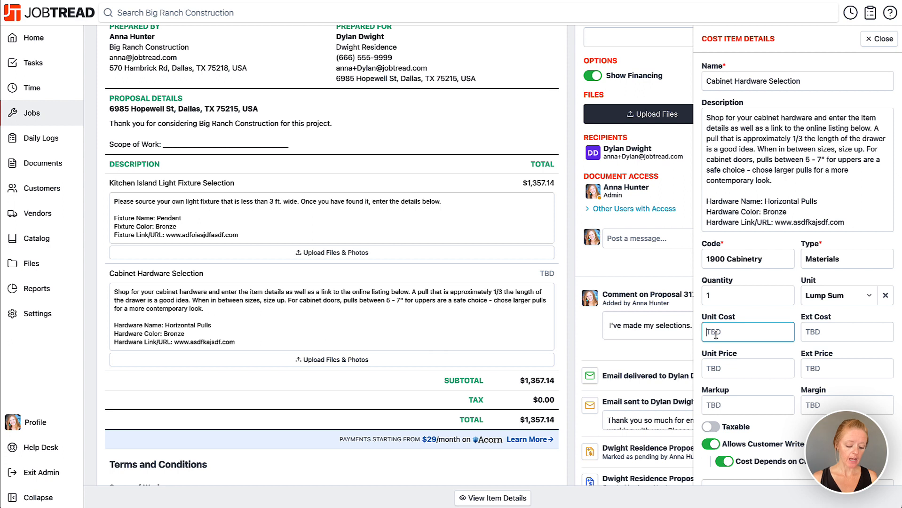
text(325)
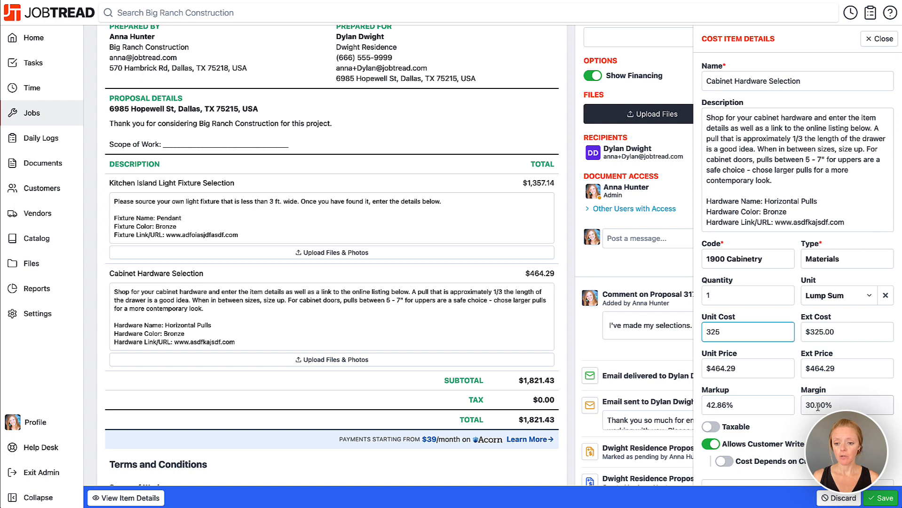
click(735, 369)
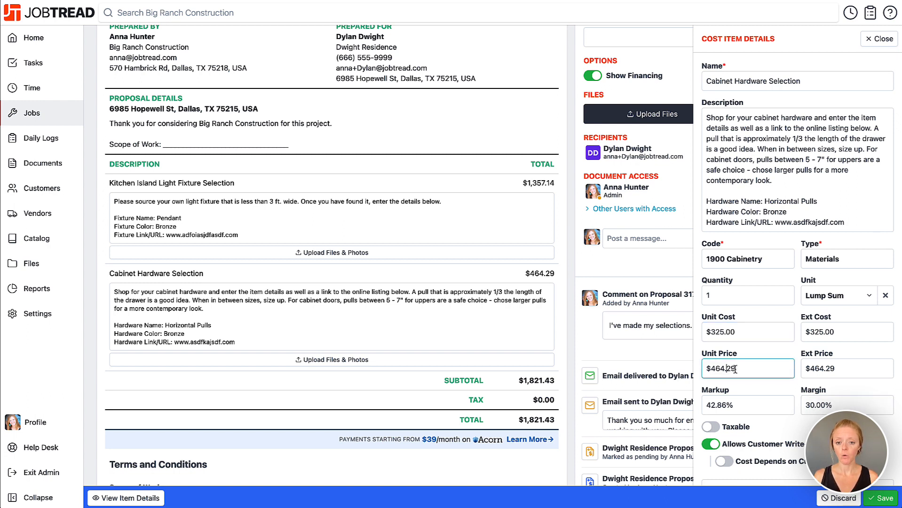
click(881, 498)
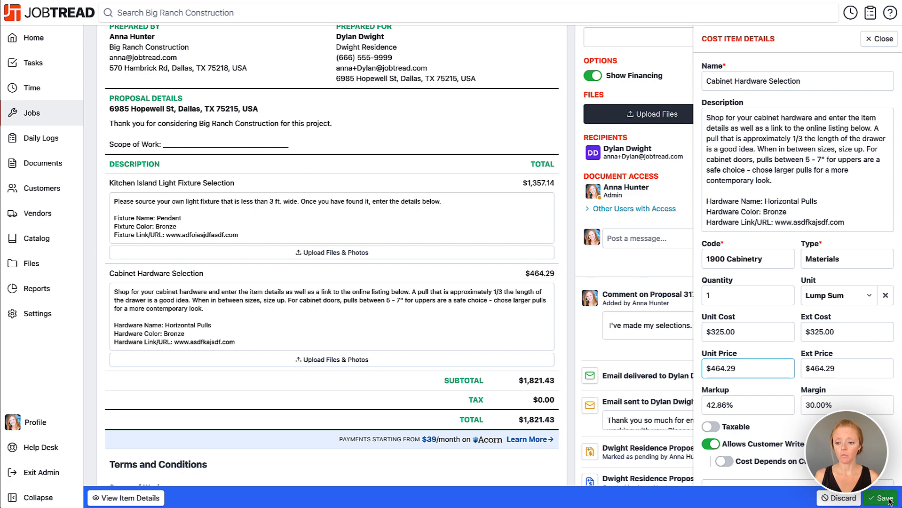
click(881, 39)
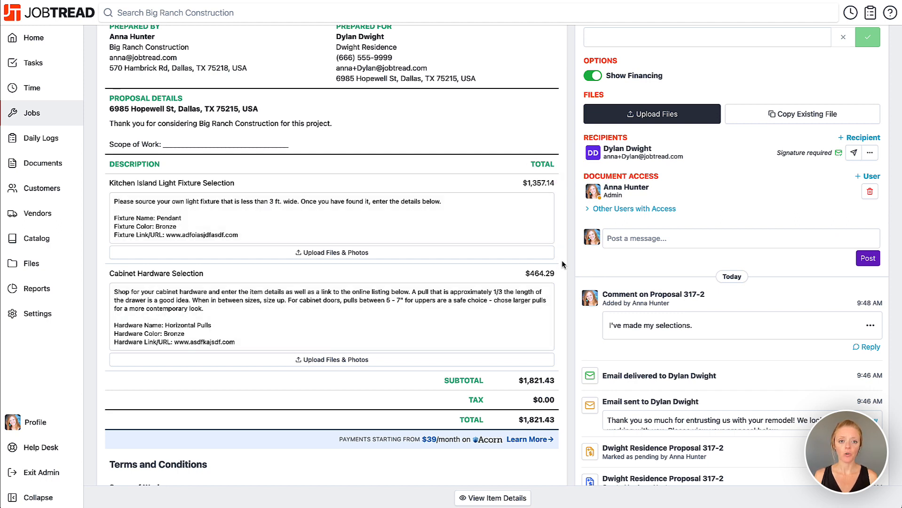
Step: Resend the proposal to the recipient with the message "Please review and approve the final pricing for your selection items!"
scroll(561, 260, up, 3)
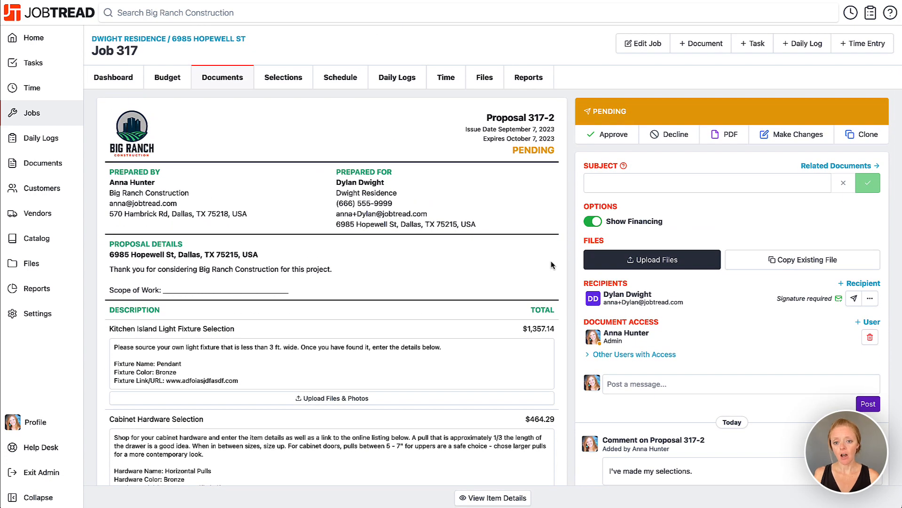
click(854, 300)
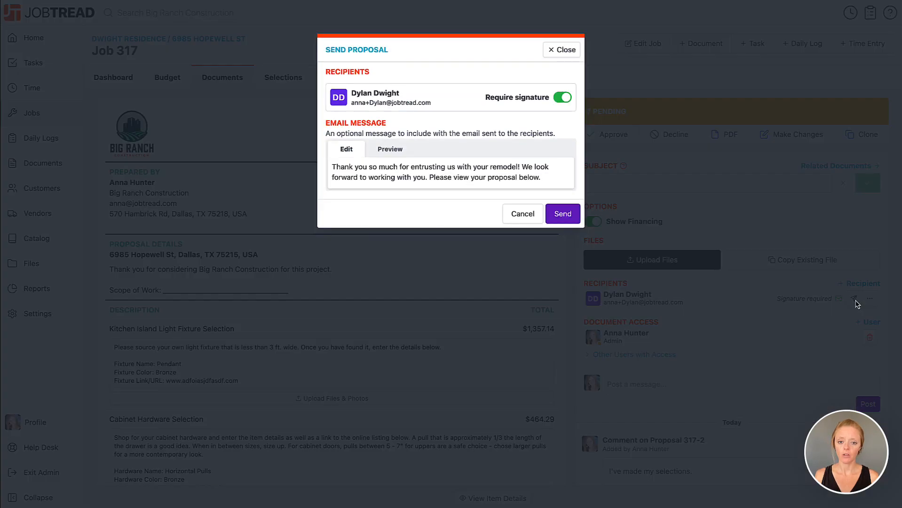
triple_click(411, 173)
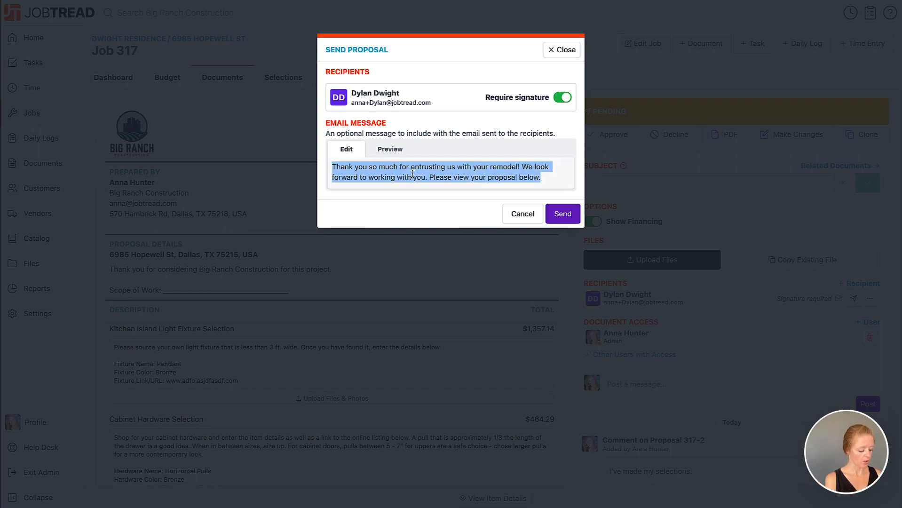
text(Please revie)
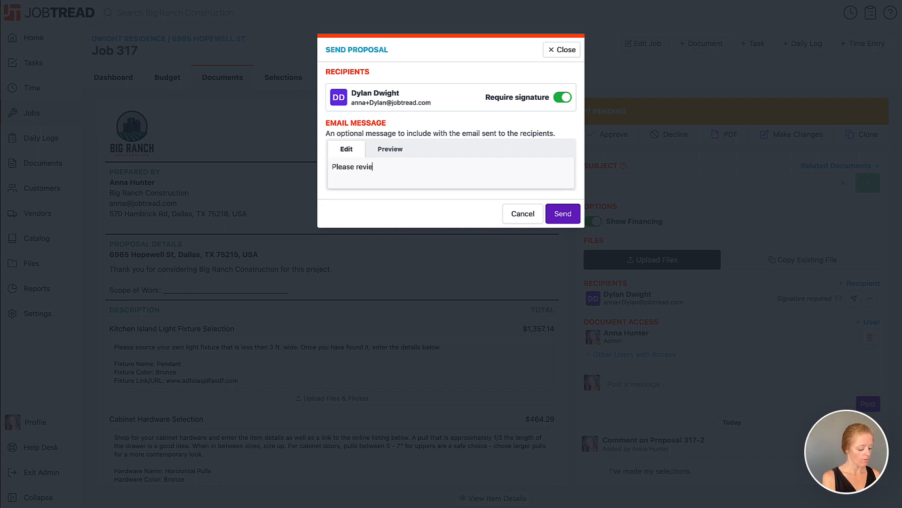
text(w the final pricing for your sele)
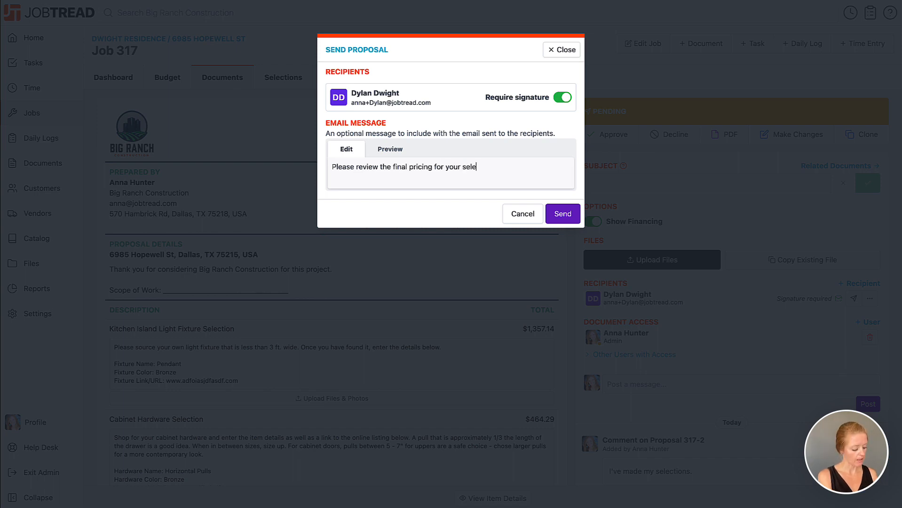
text(ction items!)
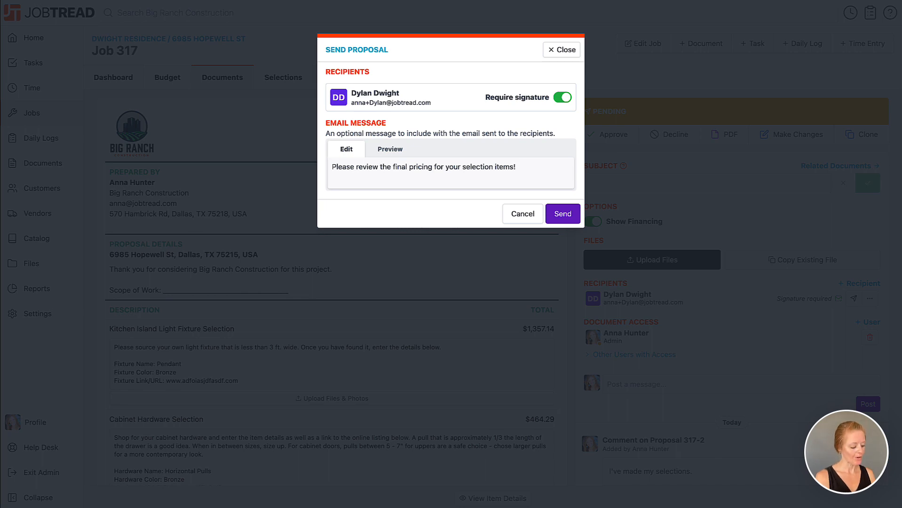
text(and approve)
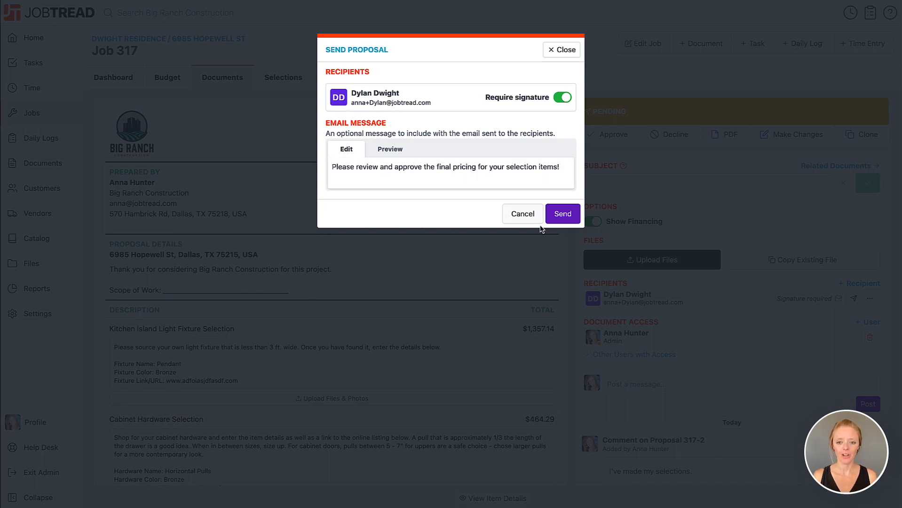
click(556, 213)
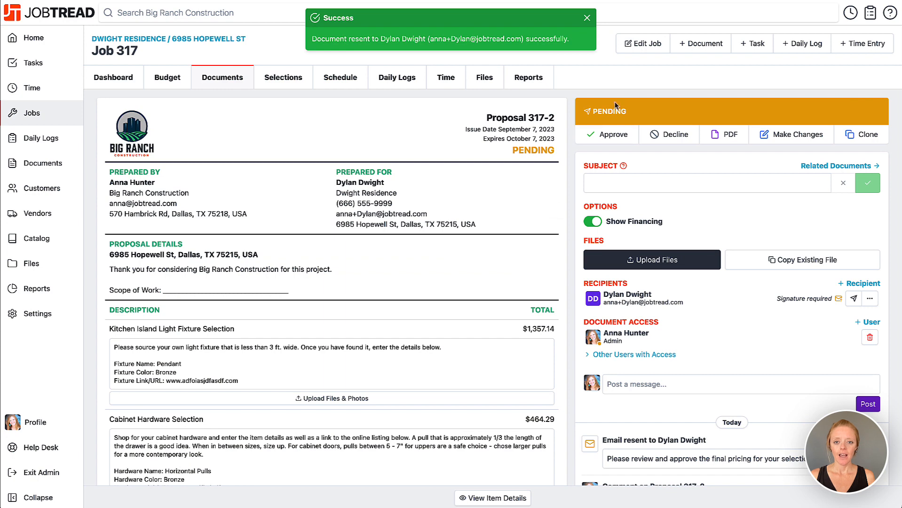
click(588, 19)
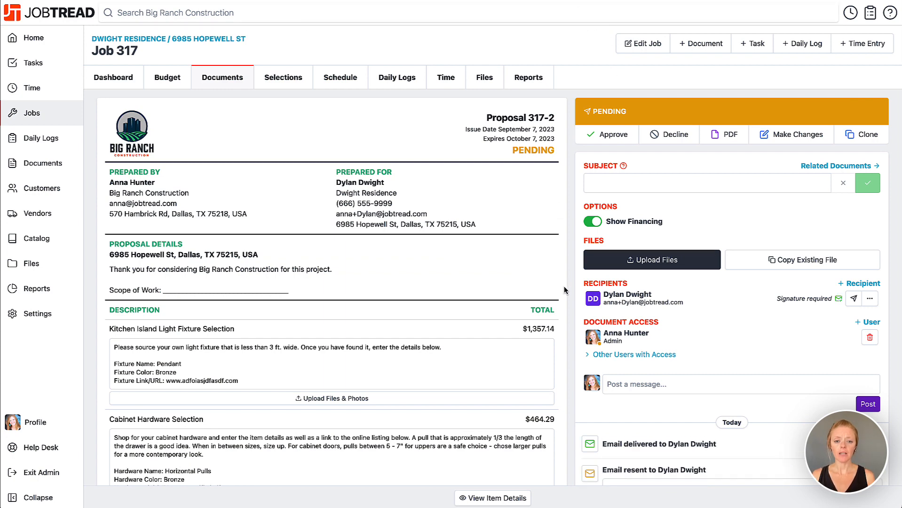
Step: Draw a signature in the customer's signature box at the end of the proposal and approve it
scroll(564, 289, down, 10)
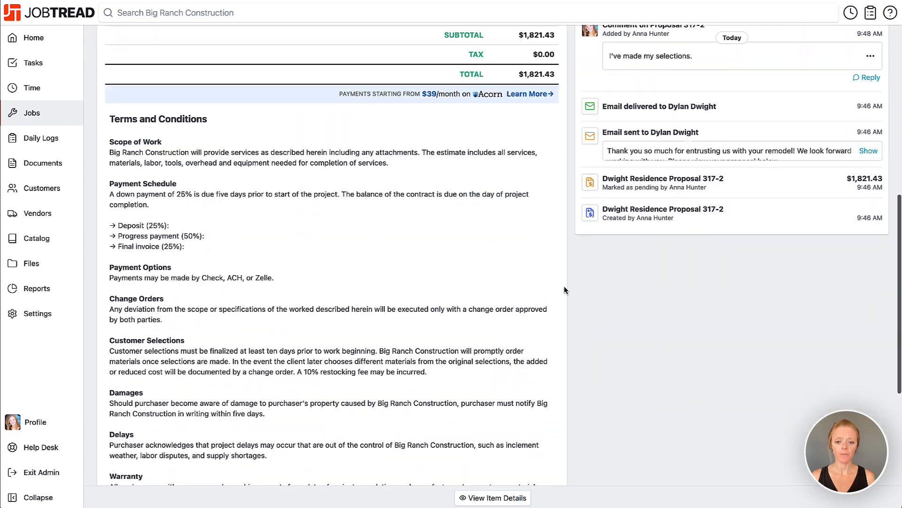
scroll(563, 289, down, 6)
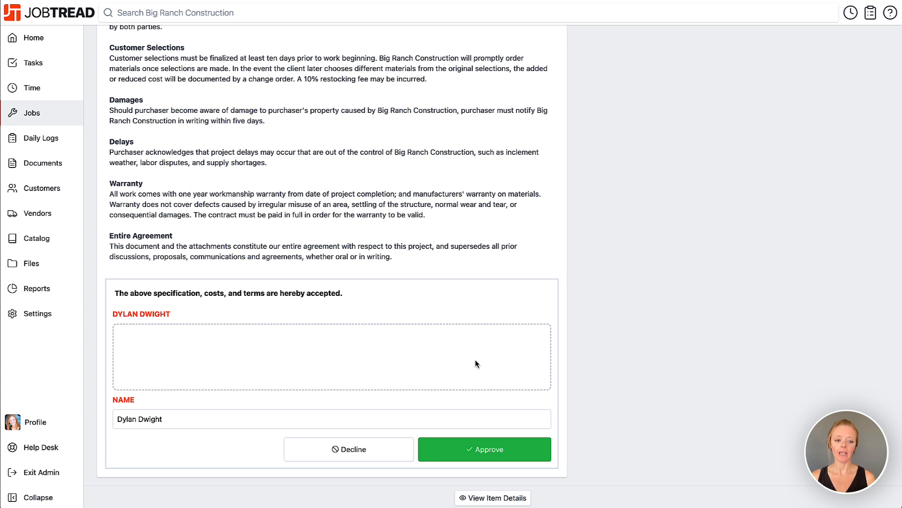
mouse_move(250, 344)
mouse_down()
mouse_move(290, 355)
mouse_move(393, 352)
mouse_up()
mouse_move(424, 358)
mouse_down()
mouse_move(436, 350)
mouse_move(501, 358)
mouse_up()
click(523, 450)
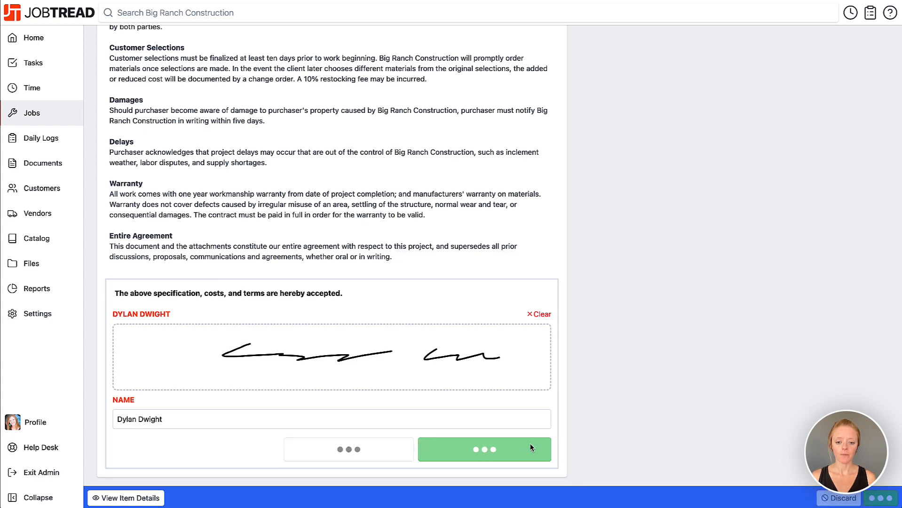
scroll(574, 289, up, 6)
scroll(573, 294, up, 6)
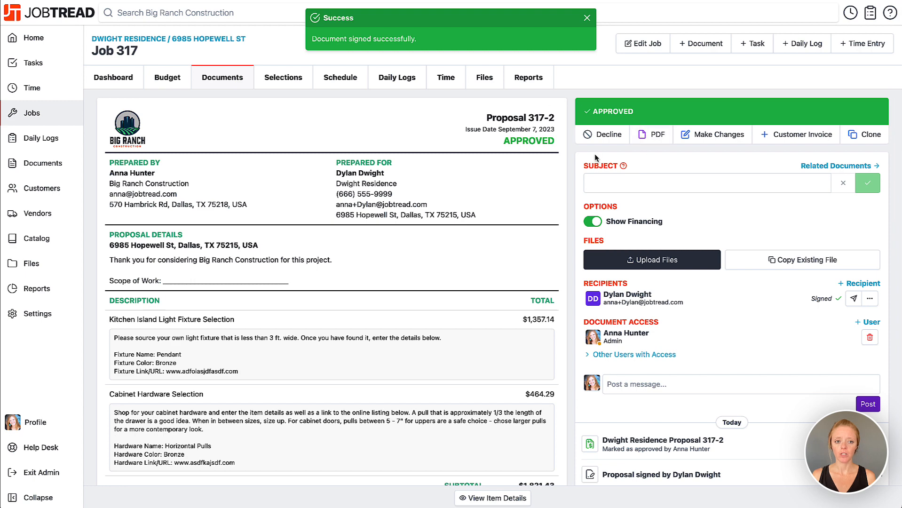
Step: Open the job's budget and examine the selection items' budgeted costs
click(177, 81)
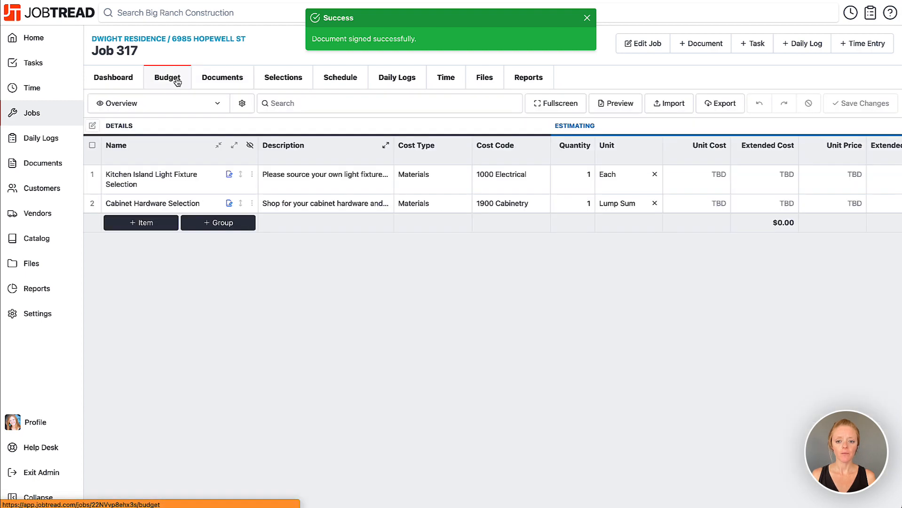
scroll(489, 162, right, 5)
scroll(489, 161, right, 10)
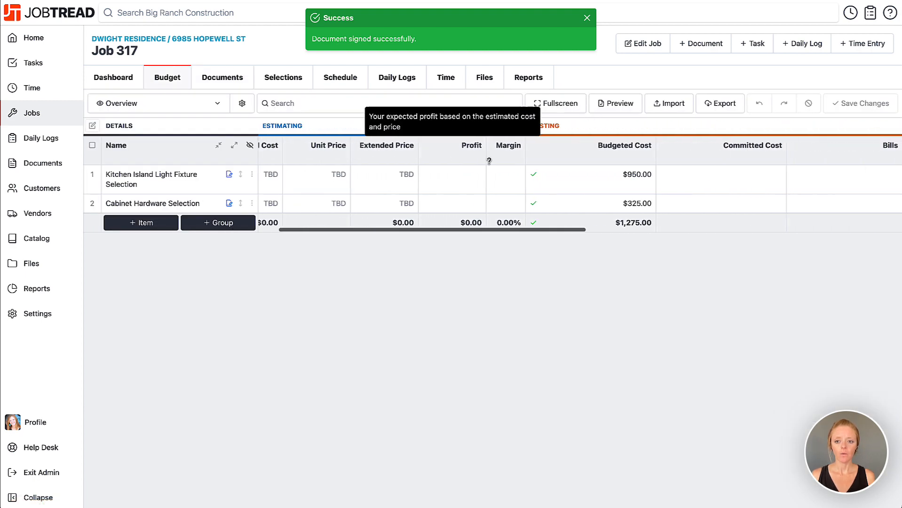